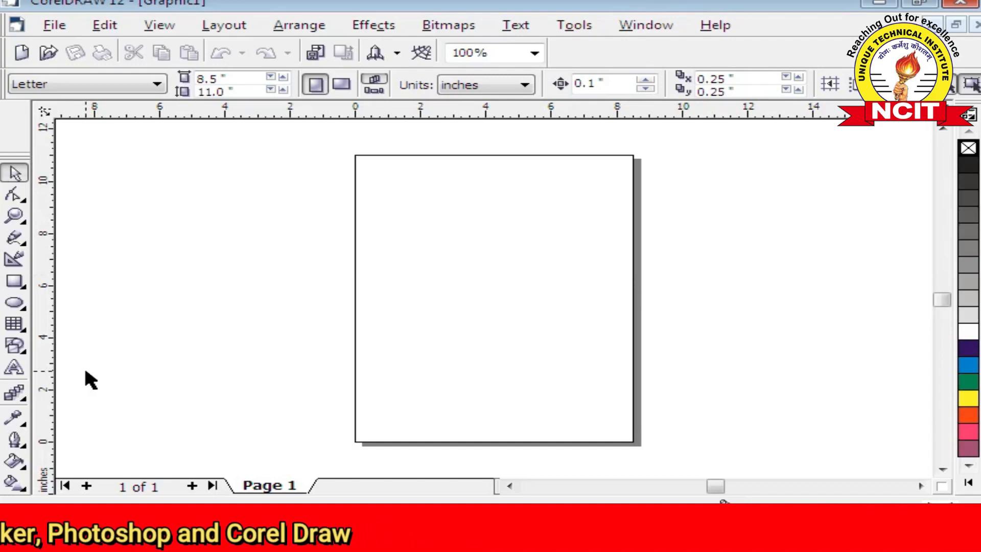
# Review the Workspace, Document and Global categories in the program options, then leave them without changes.
pyautogui.click(590, 32)
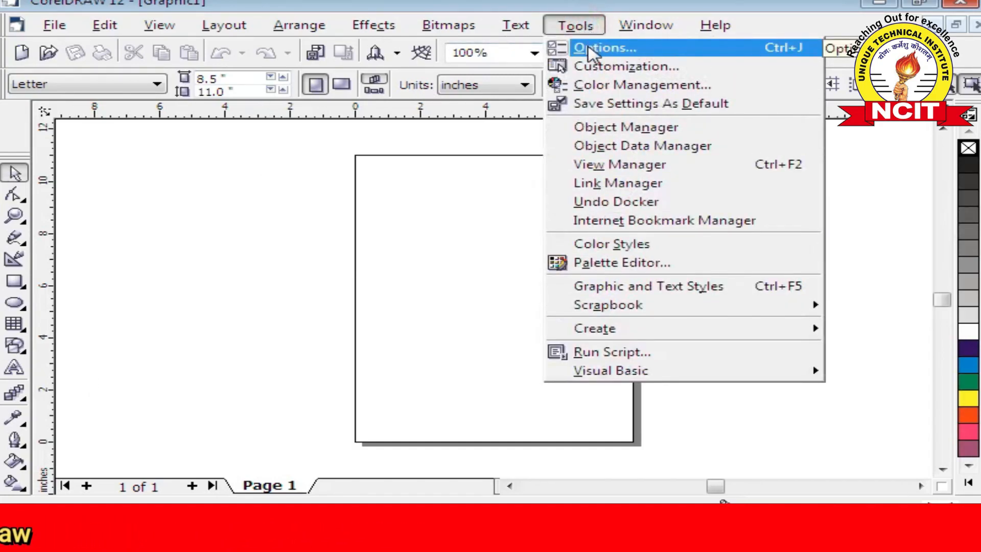
pyautogui.click(593, 49)
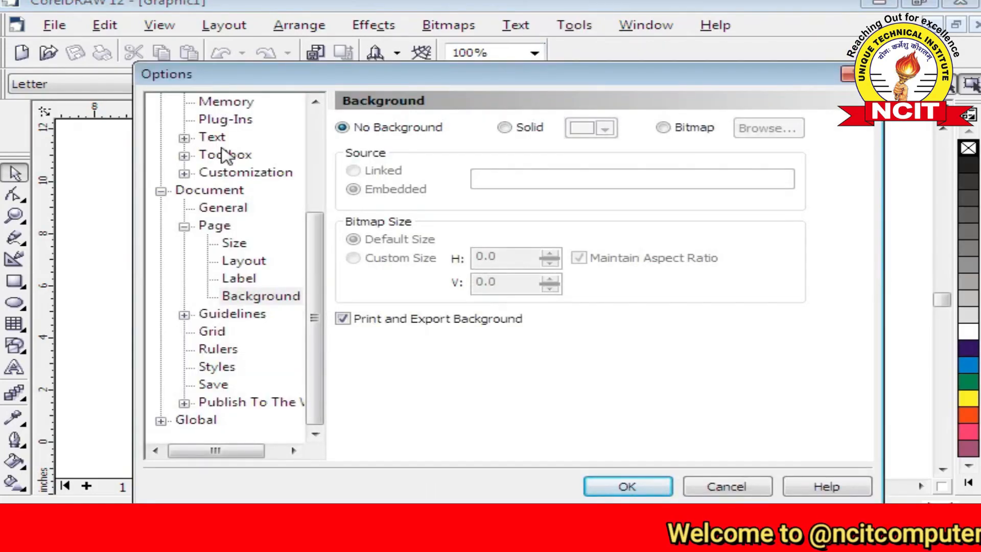
pyautogui.moveTo(314, 219); pyautogui.dragTo(319, 122)
pyautogui.click(161, 103)
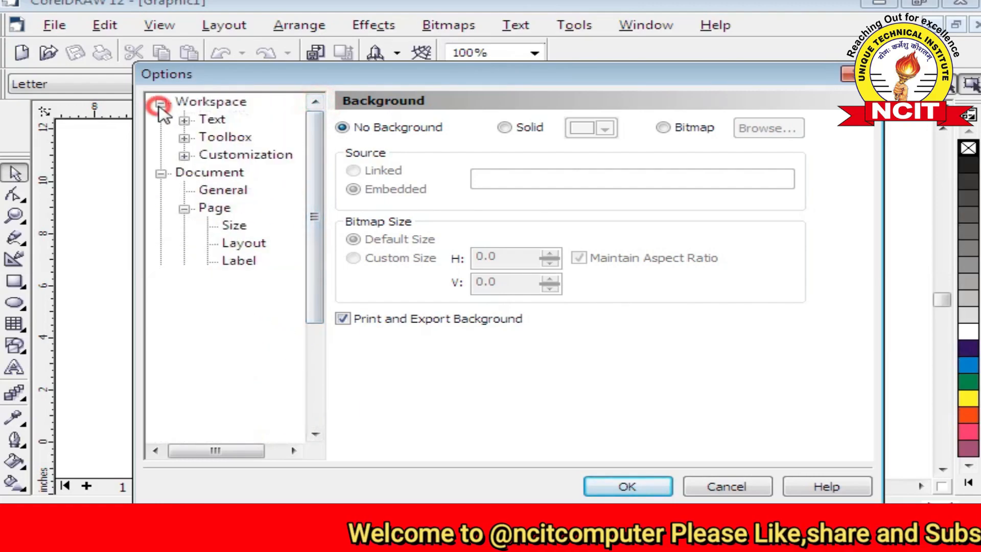
pyautogui.click(160, 121)
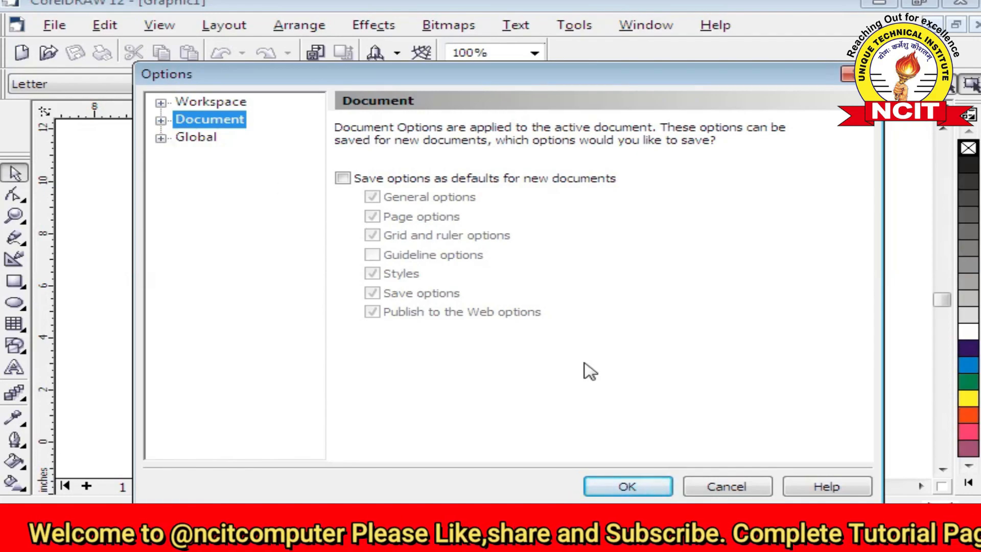
pyautogui.click(720, 487)
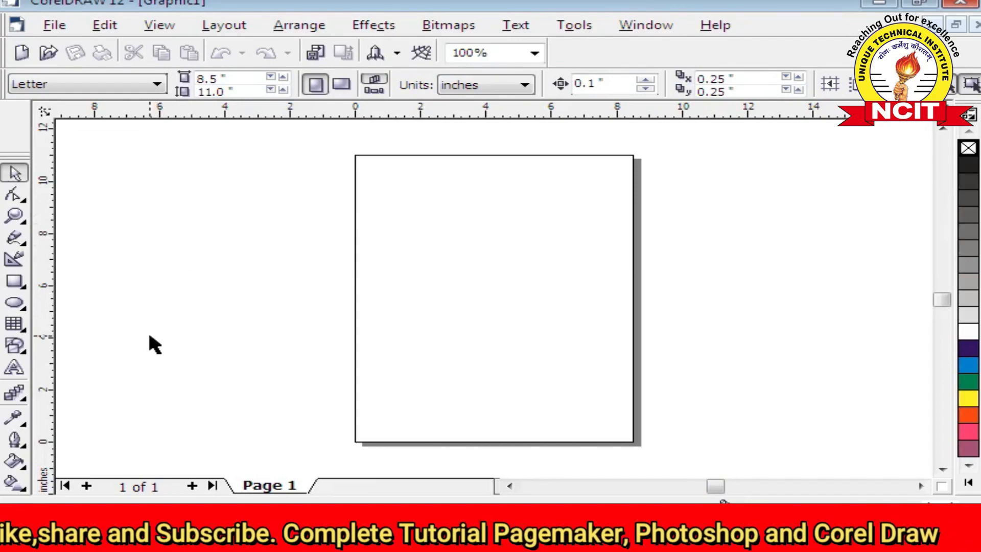
# Draw a rectangle about 3.5 by 4.1 inches in the upper part of the page.
pyautogui.click(14, 281)
pyautogui.moveTo(412, 208); pyautogui.dragTo(527, 317)
# Examine the advanced save options for the drawing and leave without saving.
pyautogui.click(54, 26)
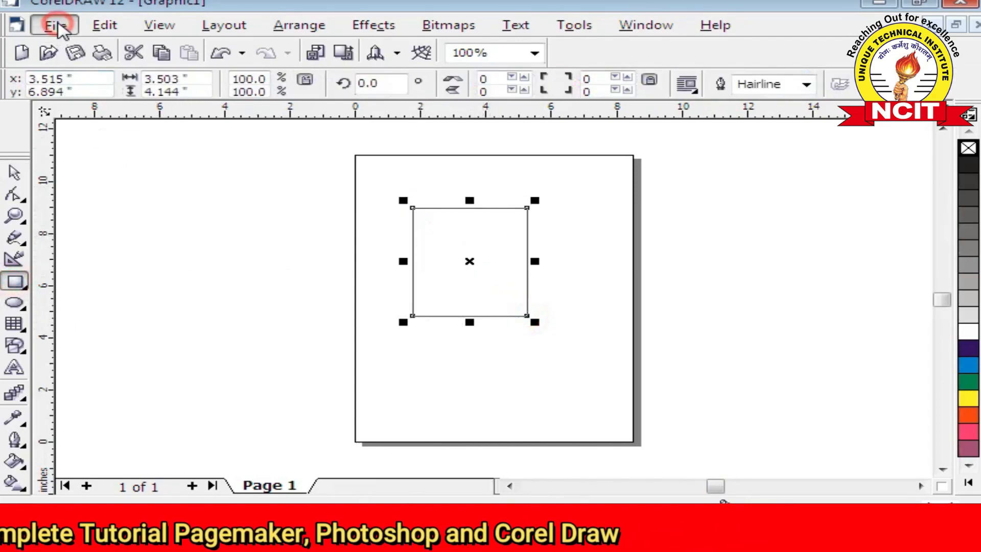
pyautogui.click(74, 108)
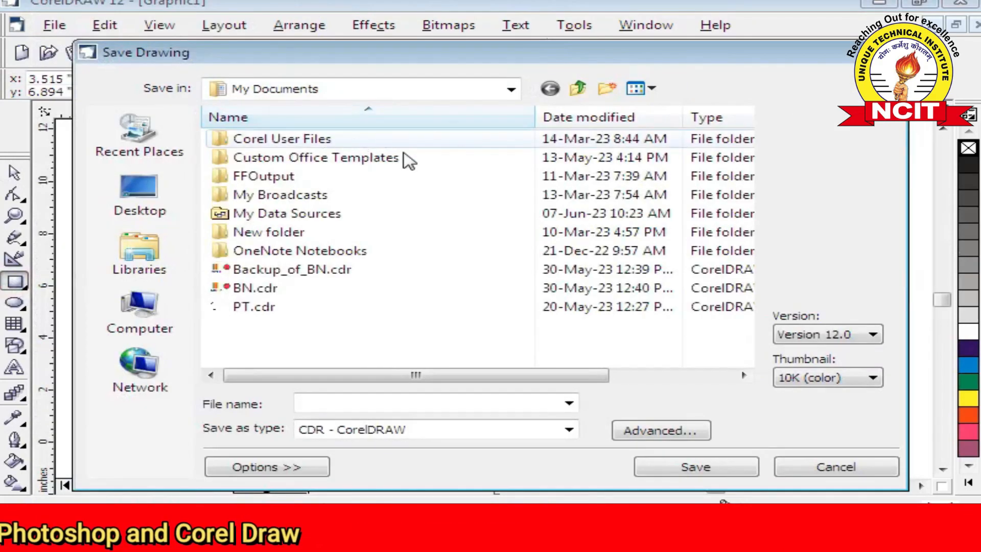
pyautogui.click(673, 432)
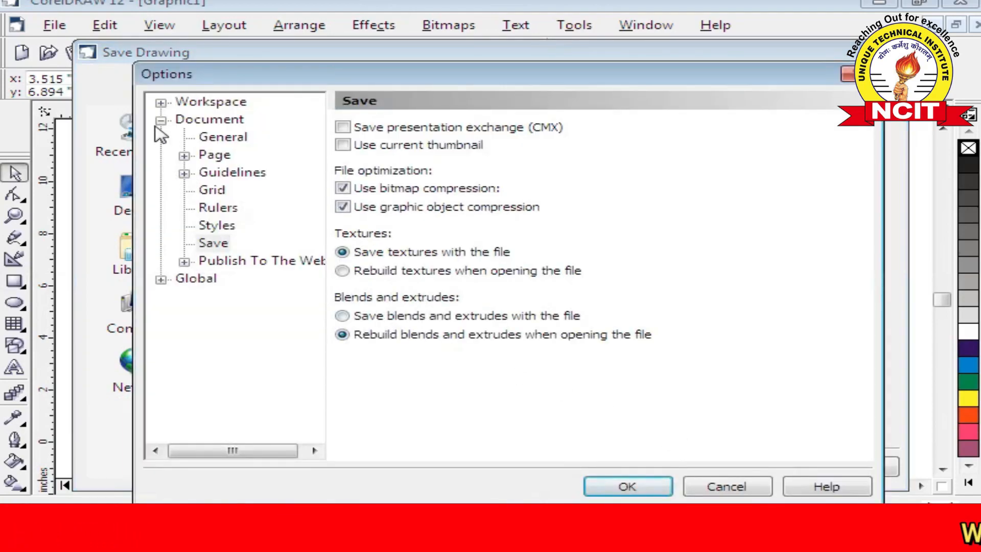
pyautogui.click(161, 120)
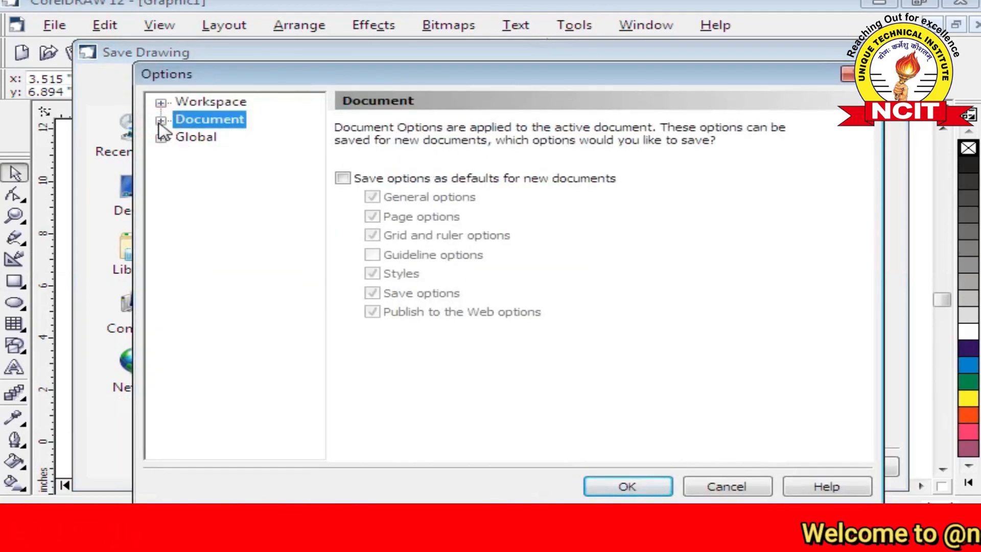
pyautogui.click(718, 485)
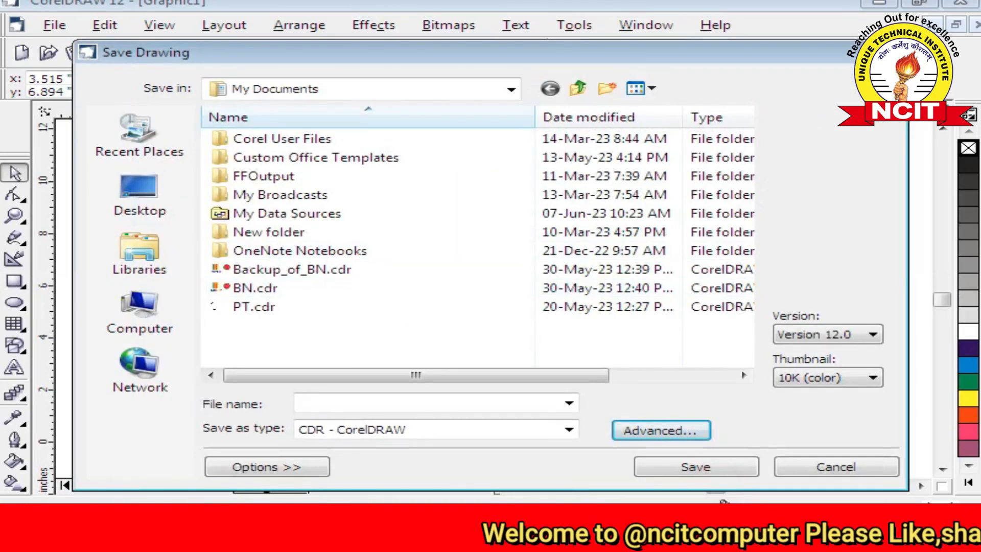
pyautogui.click(893, 50)
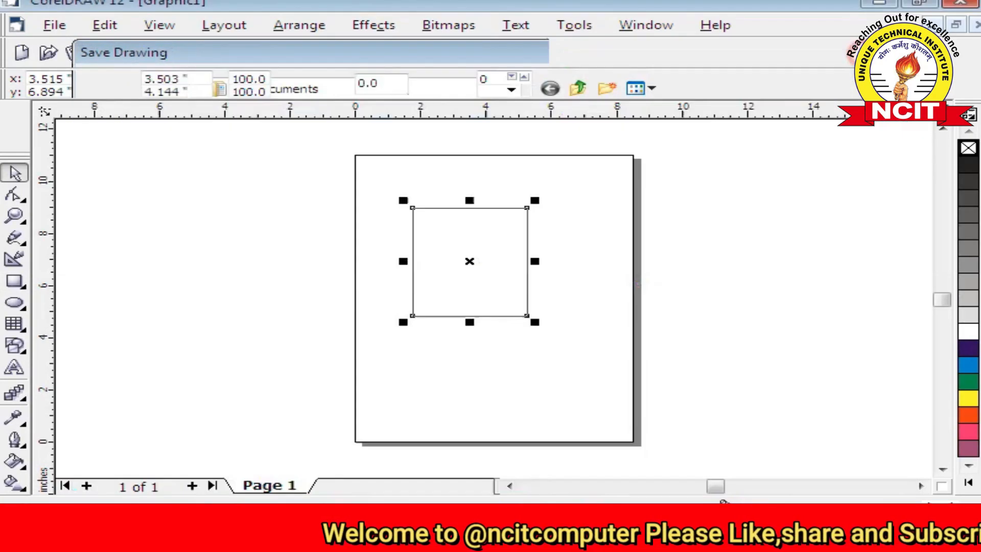
# Open the Workspace save settings in the program options, with the Document category collapsed.
pyautogui.click(568, 25)
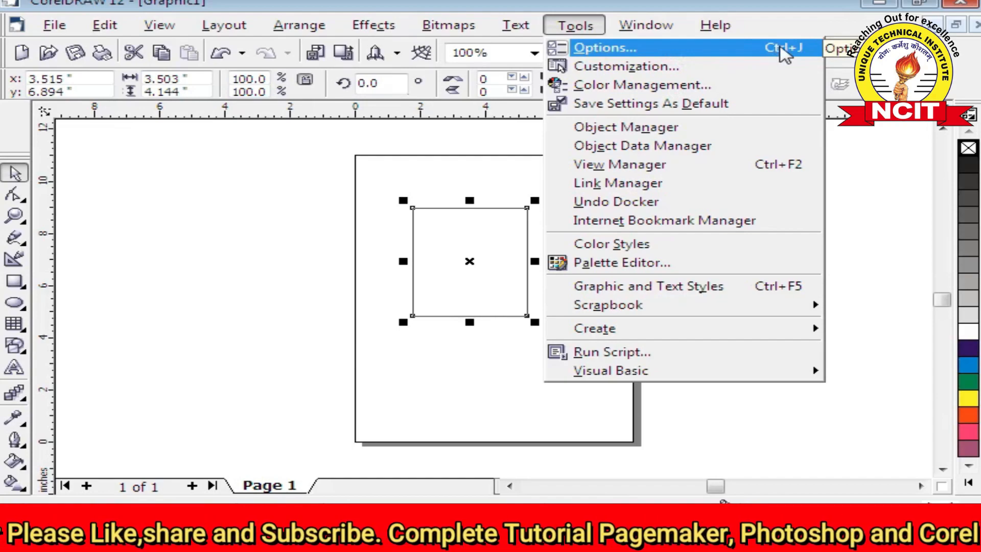
pyautogui.click(754, 48)
pyautogui.moveTo(316, 219); pyautogui.dragTo(317, 113)
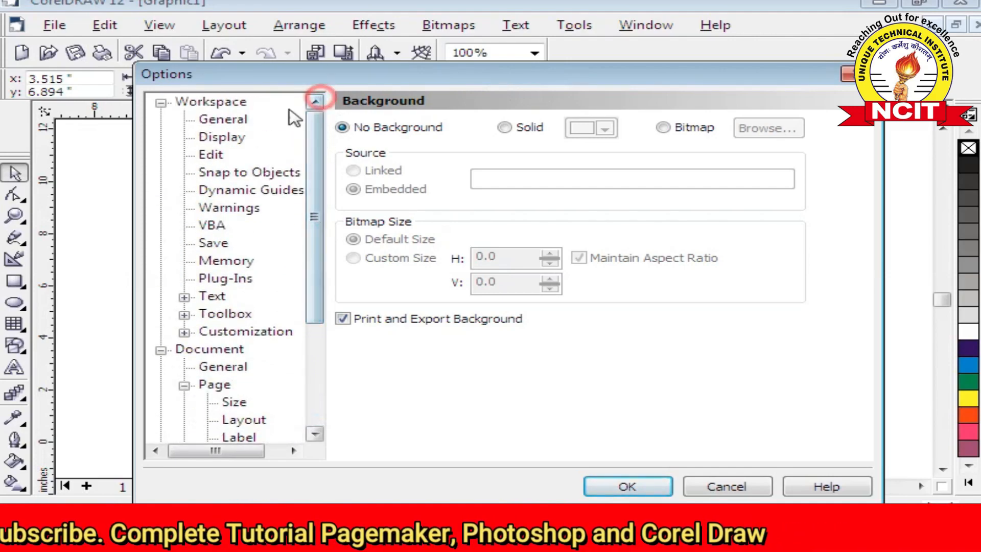
pyautogui.click(161, 103)
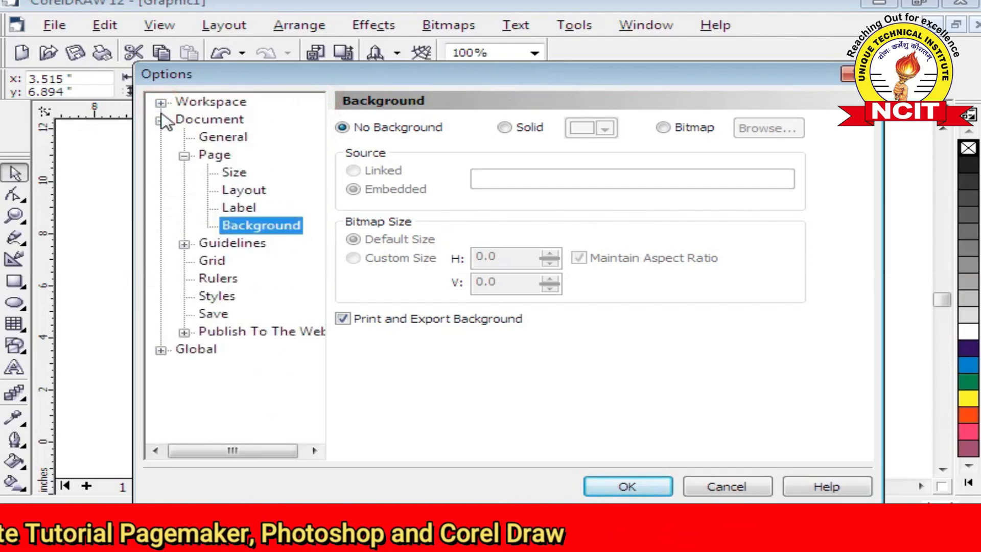
pyautogui.click(161, 120)
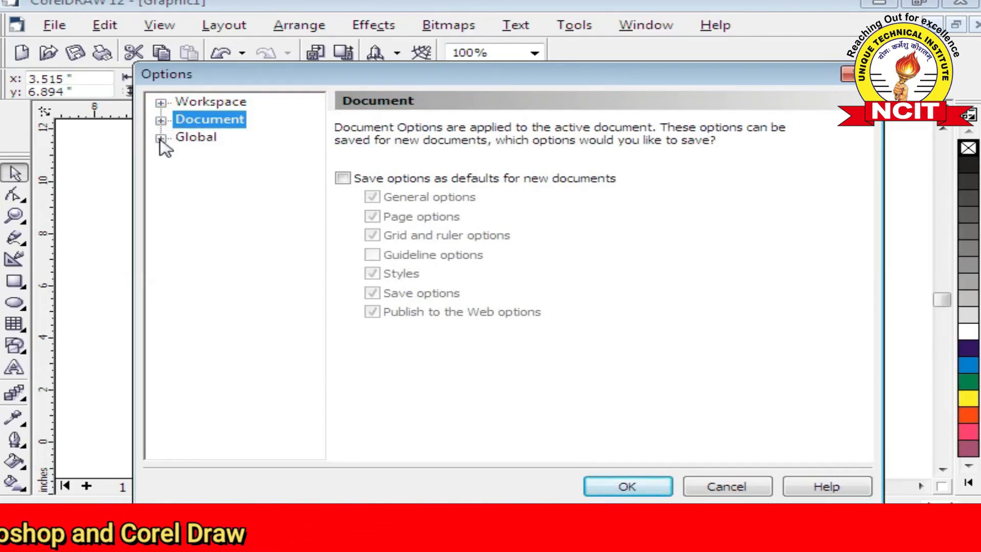
pyautogui.click(161, 103)
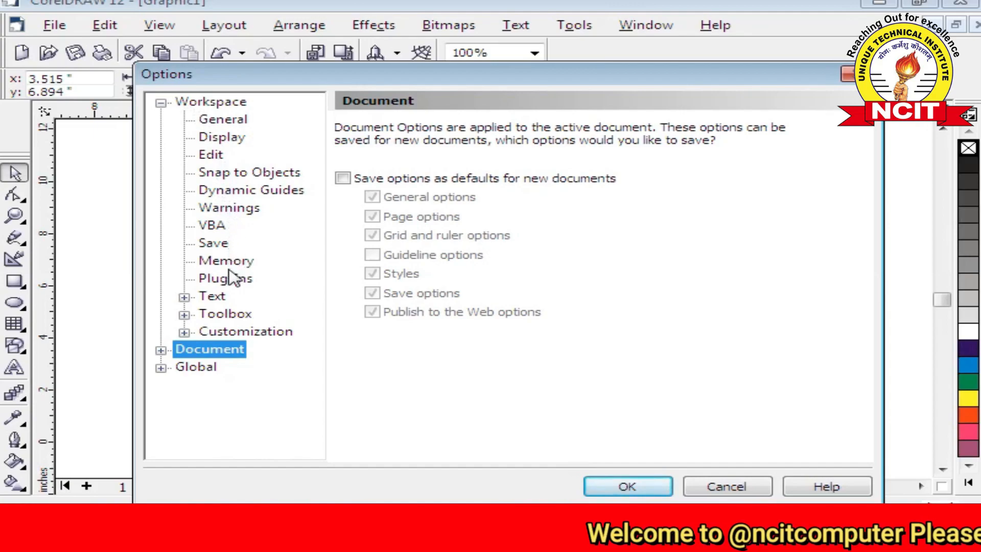
pyautogui.click(209, 245)
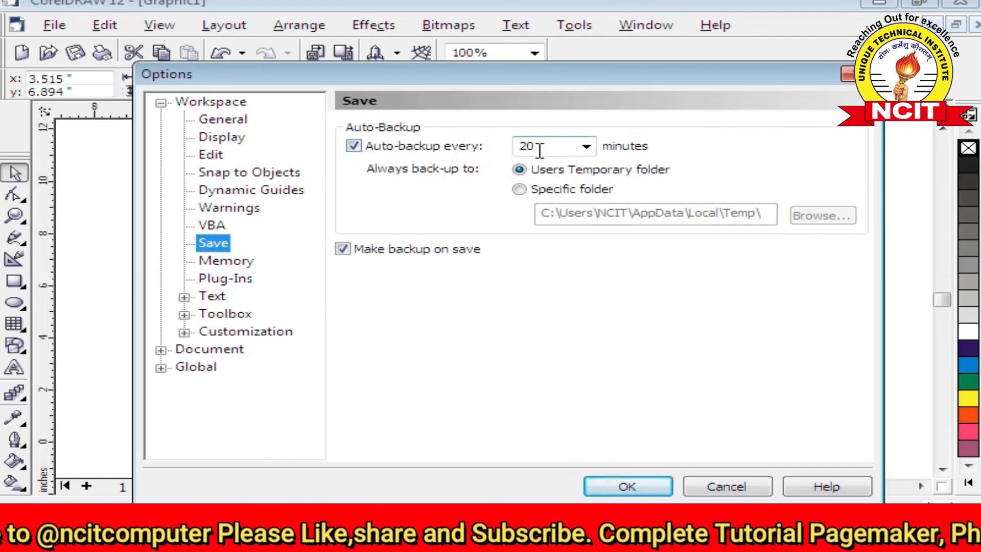
# Set auto-backup to every 1 minute and direct the backups to a specific folder.
pyautogui.click(586, 147)
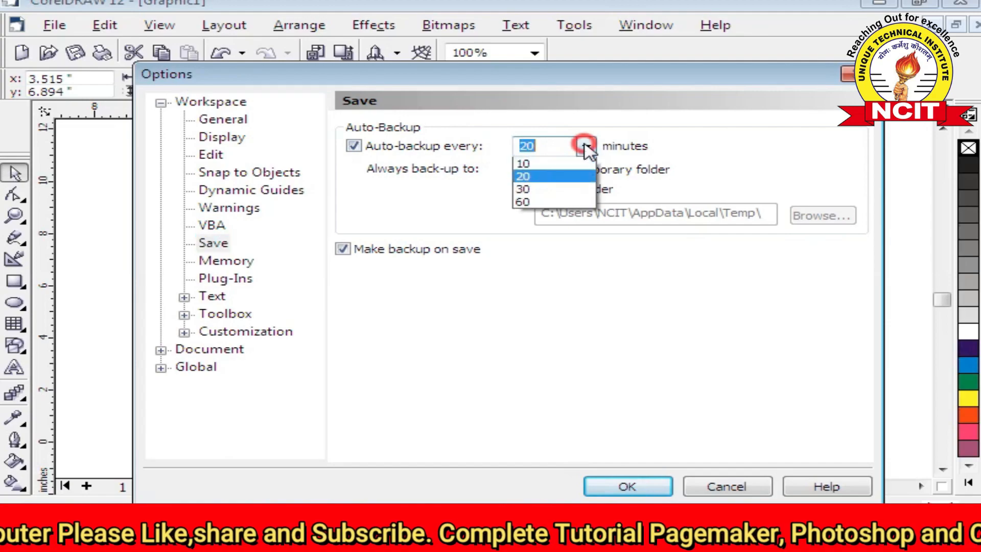
pyautogui.click(556, 147)
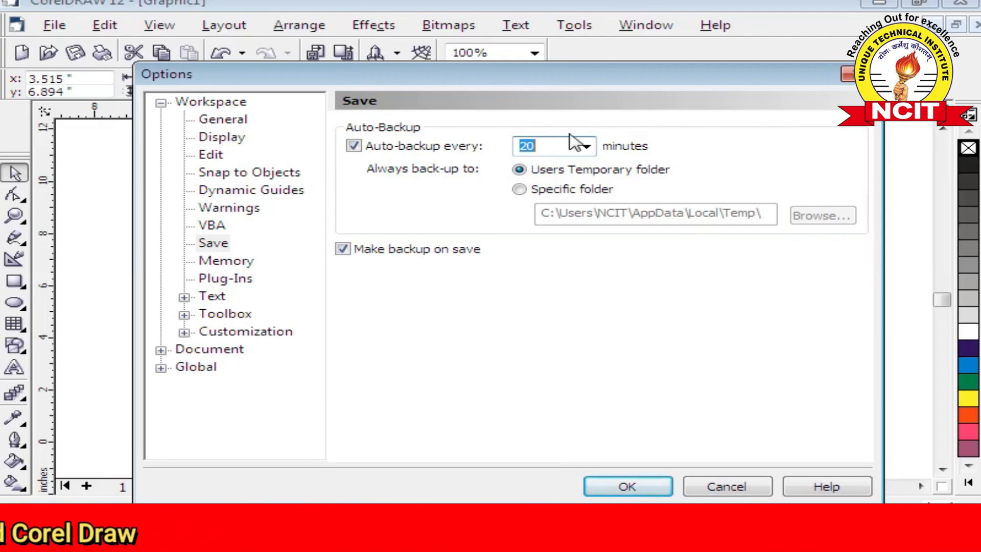
pyautogui.click(585, 146)
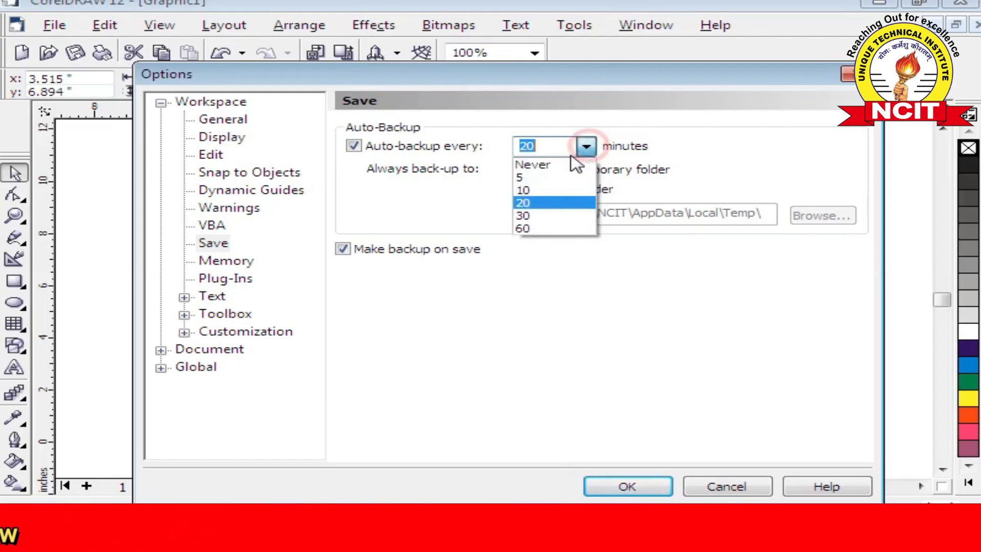
pyautogui.click(546, 175)
pyautogui.write('1')
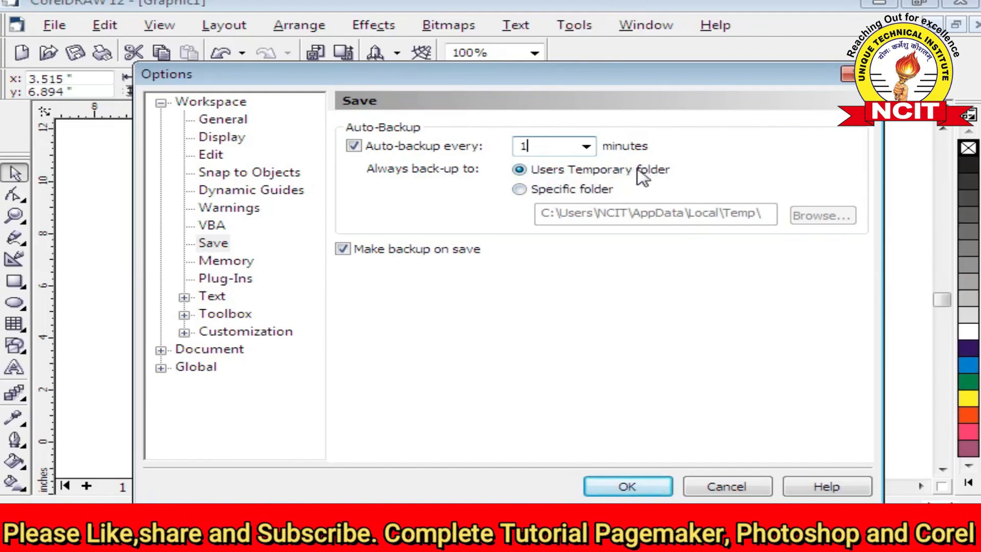
pyautogui.click(519, 189)
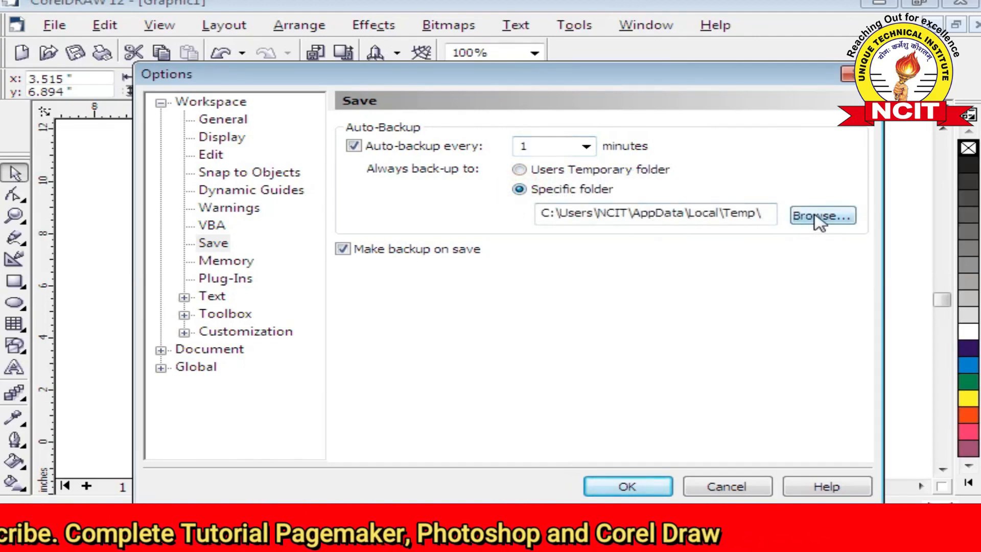
pyautogui.doubleClick(556, 148)
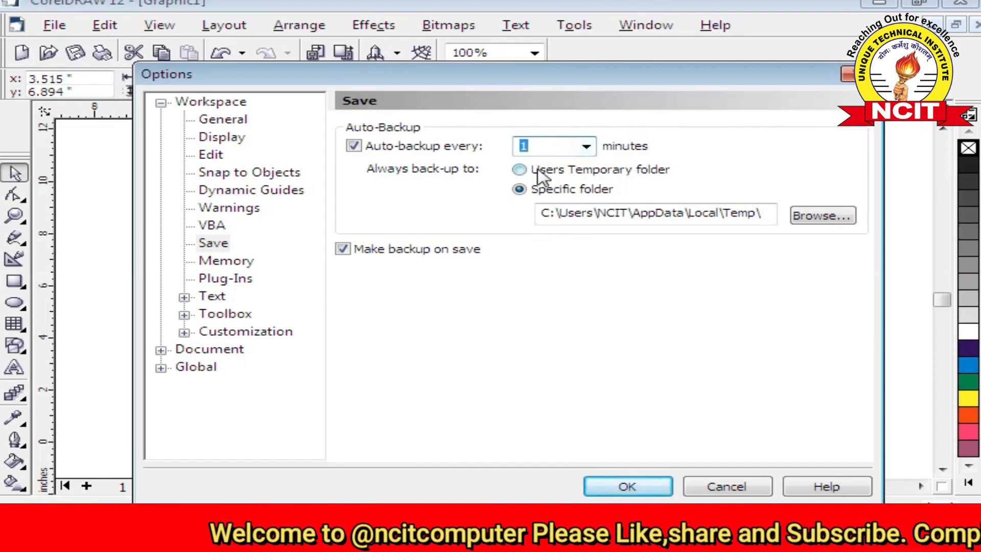
pyautogui.click(543, 146)
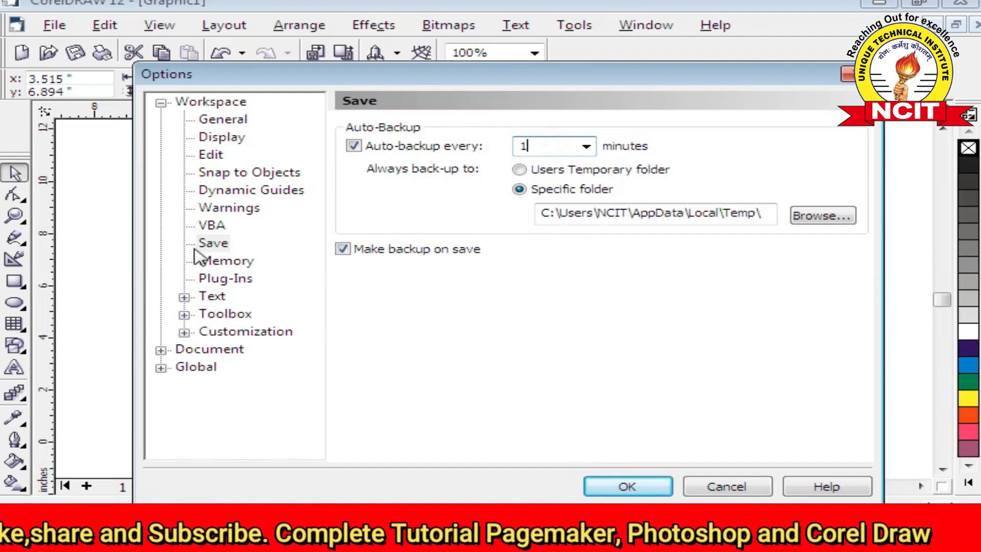
# Look through the Workspace Text and Toolbox categories and view the Ellipse Tool settings.
pyautogui.click(184, 297)
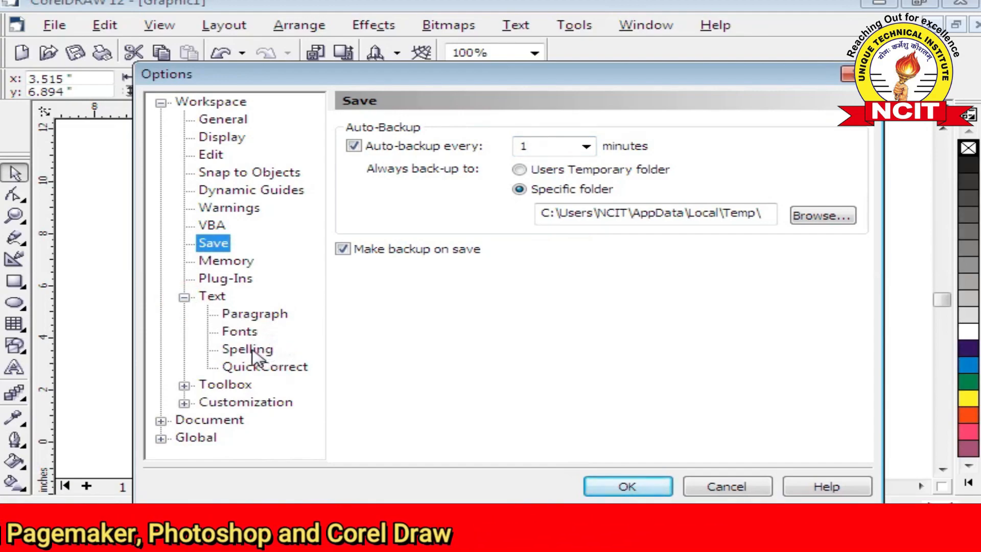
pyautogui.click(184, 297)
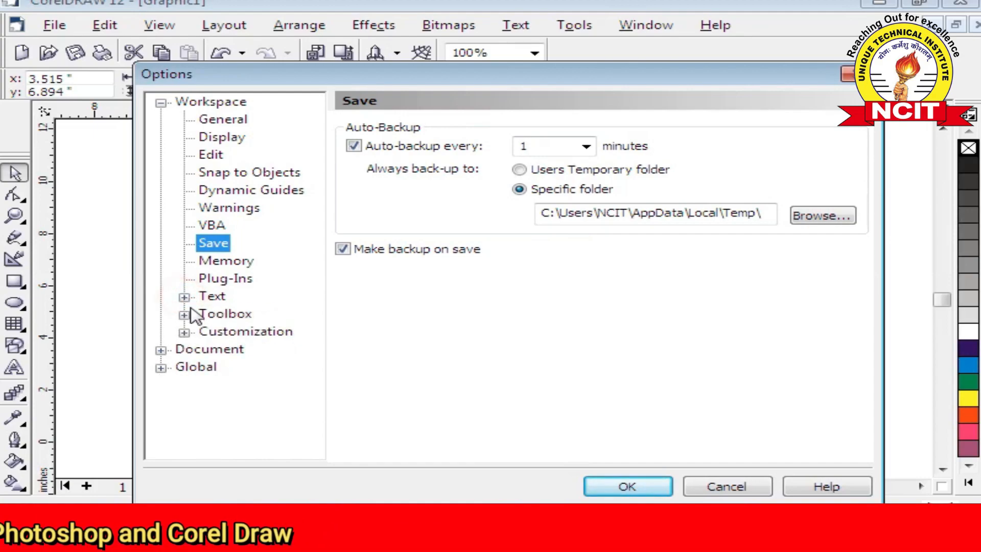
pyautogui.click(184, 314)
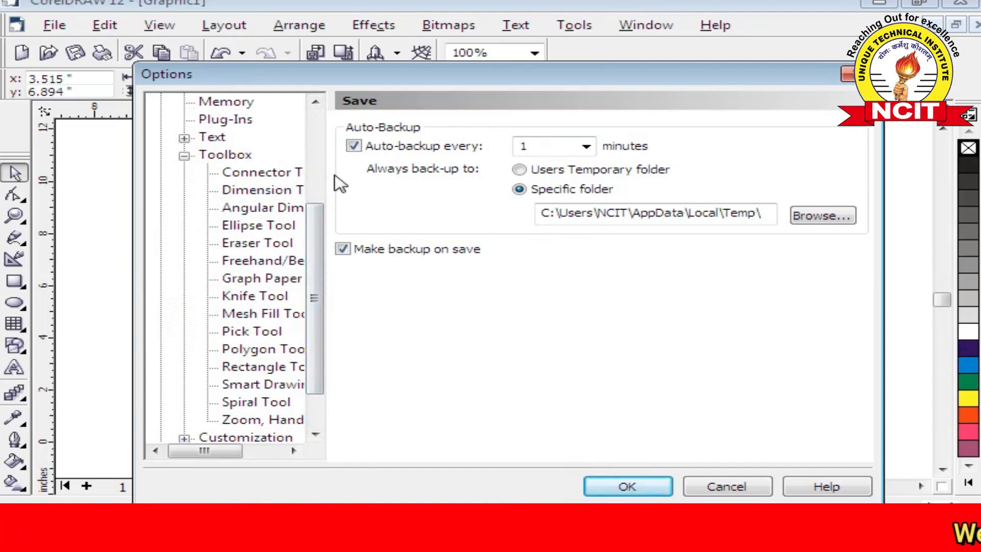
pyautogui.click(259, 227)
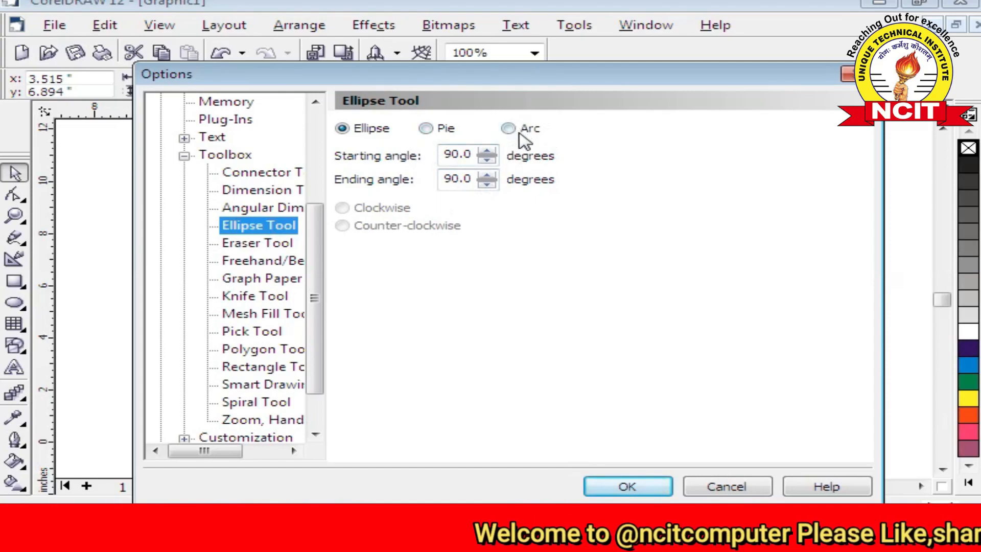
pyautogui.click(185, 156)
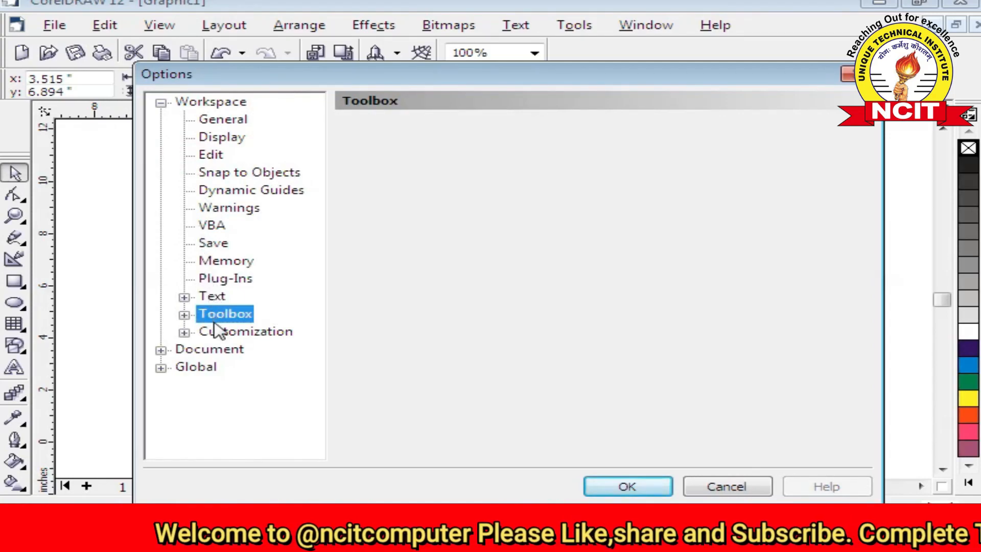
# Preview the Labels paper type in the document's page settings, then use Normal Paper in Landscape orientation.
pyautogui.click(161, 104)
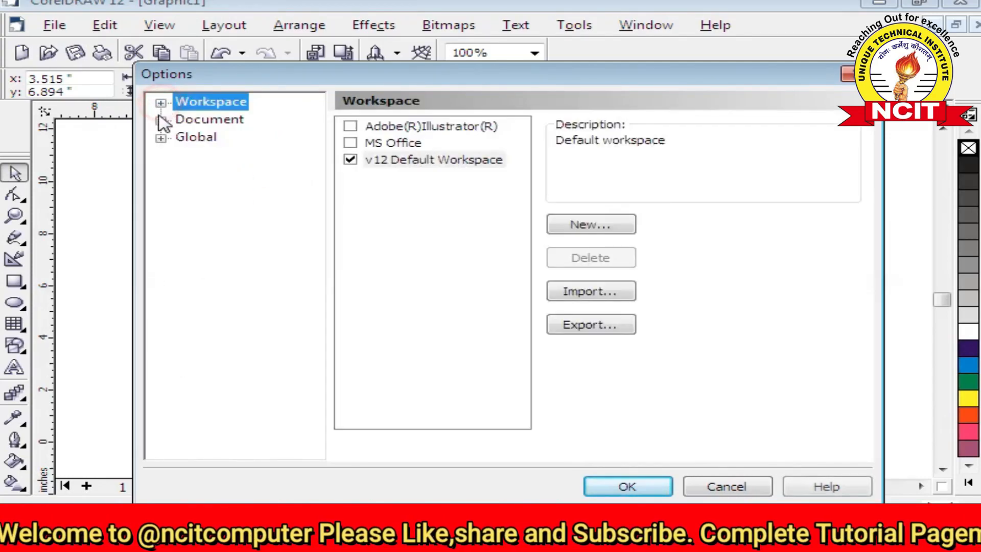
pyautogui.click(160, 121)
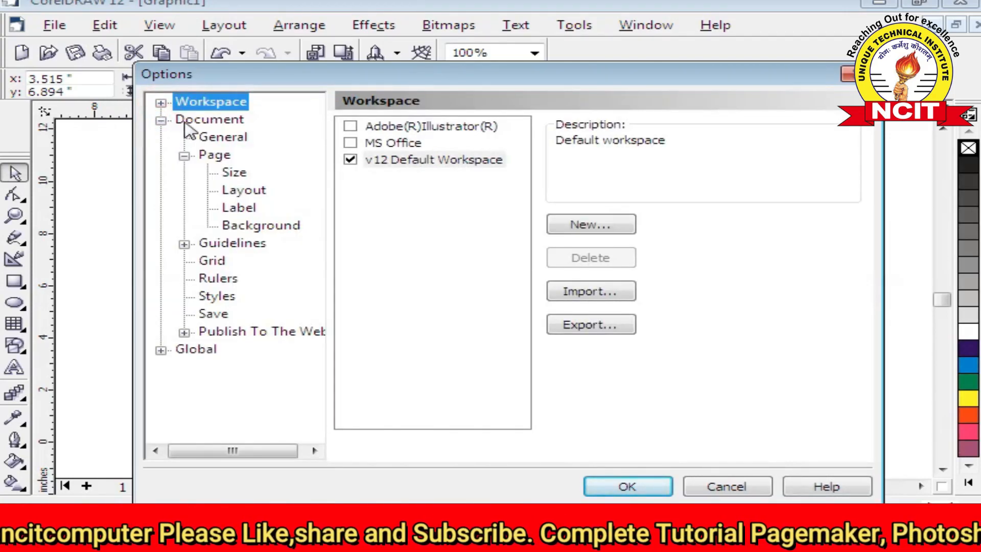
pyautogui.click(231, 176)
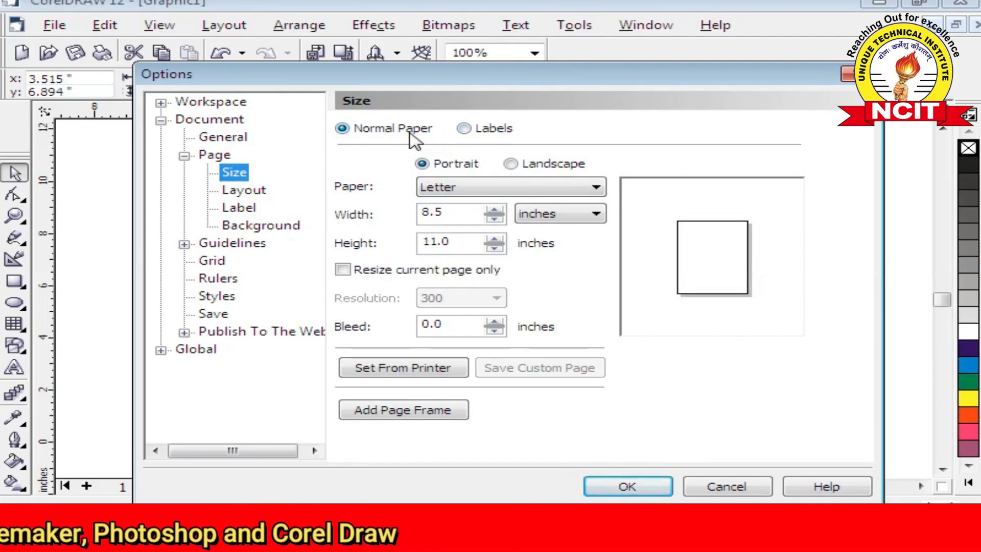
pyautogui.click(464, 129)
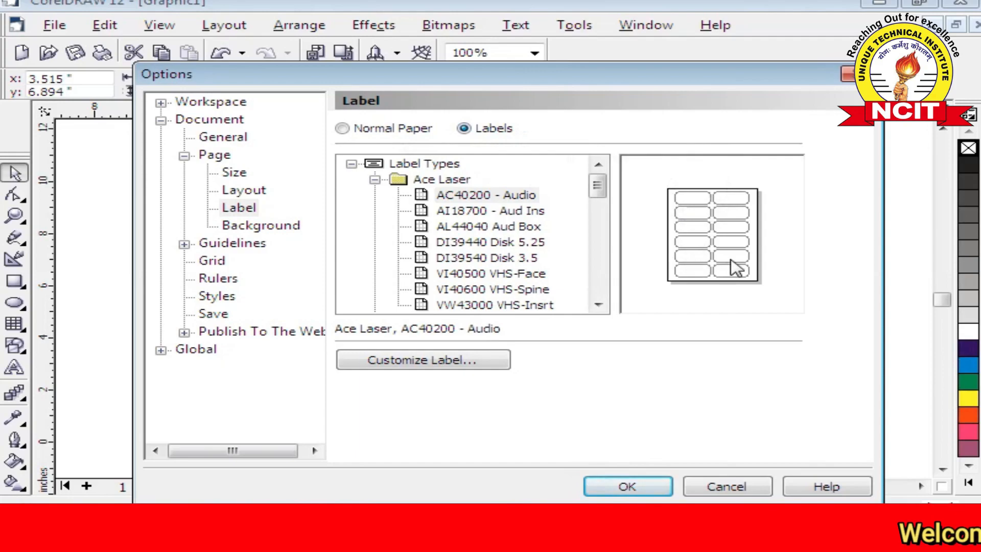
pyautogui.click(344, 128)
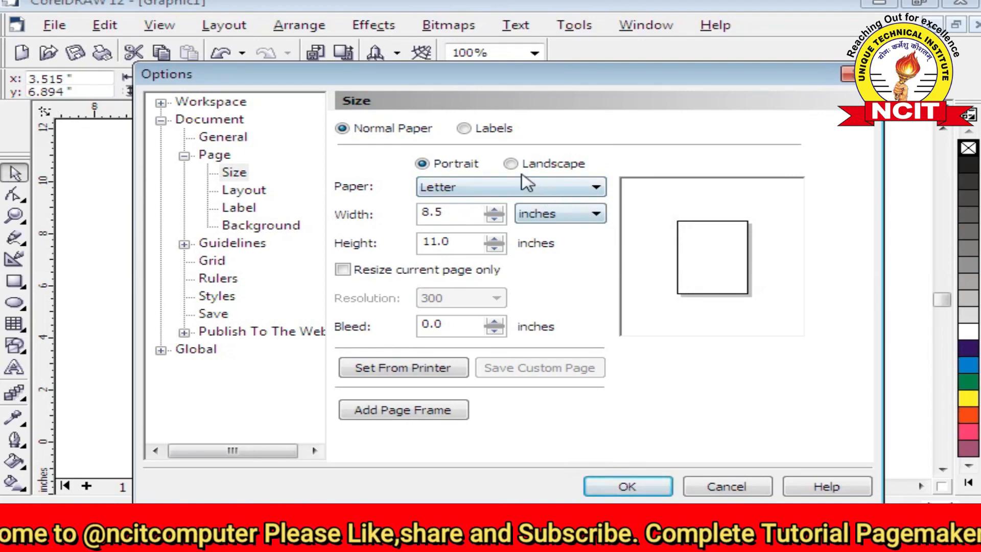
pyautogui.click(510, 163)
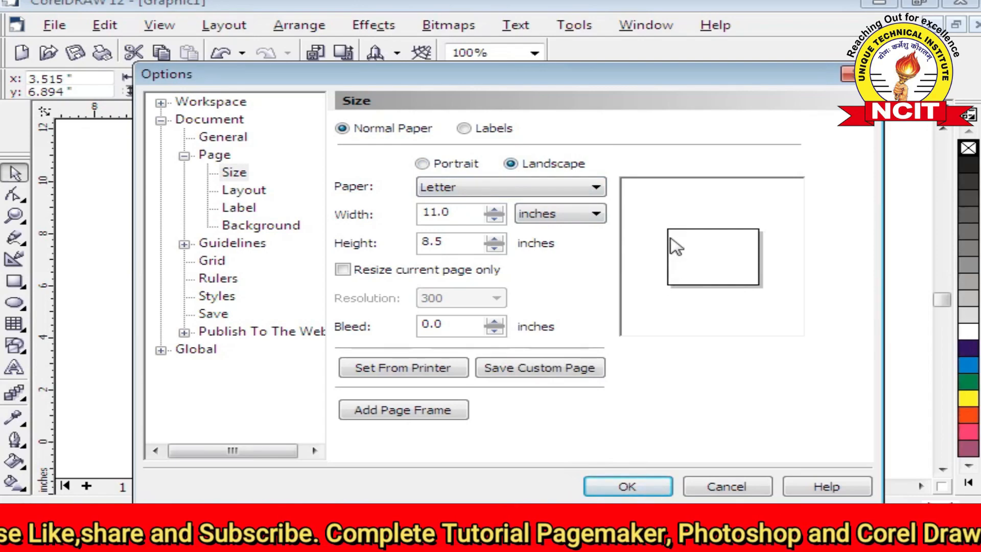
# Set the page orientation to Portrait and look through the available paper sizes and measurement units.
pyautogui.click(421, 164)
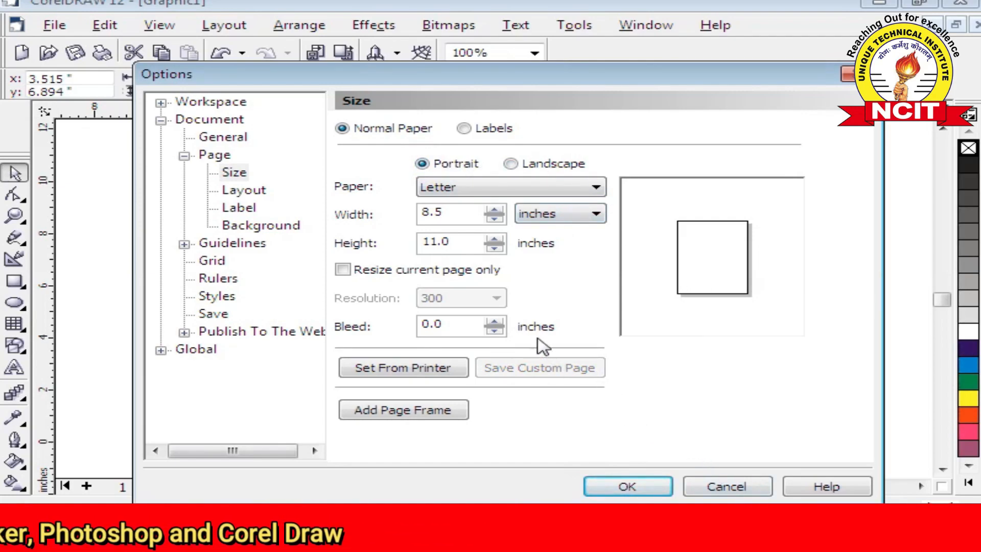
pyautogui.click(461, 194)
pyautogui.moveTo(592, 197); pyautogui.dragTo(595, 146)
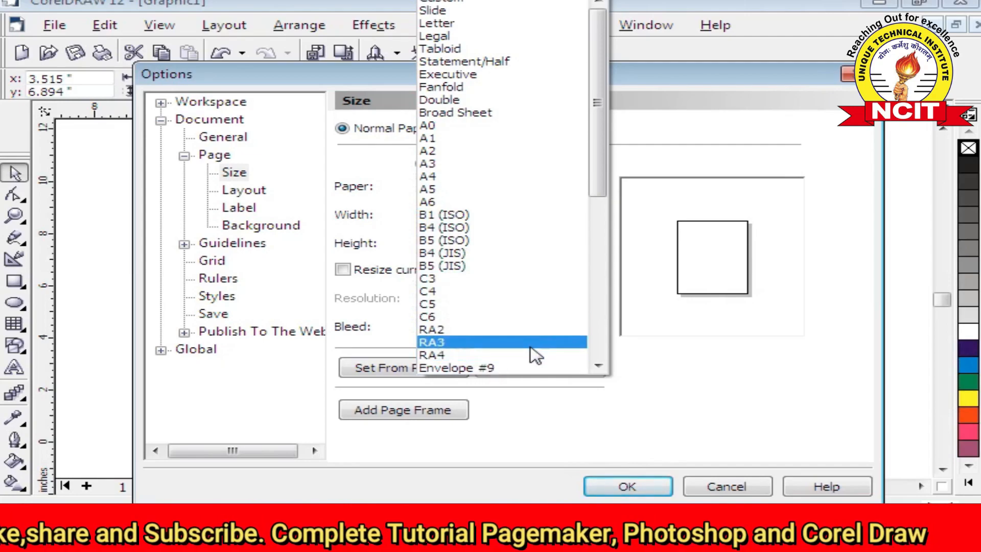
pyautogui.moveTo(600, 190); pyautogui.dragTo(615, 367)
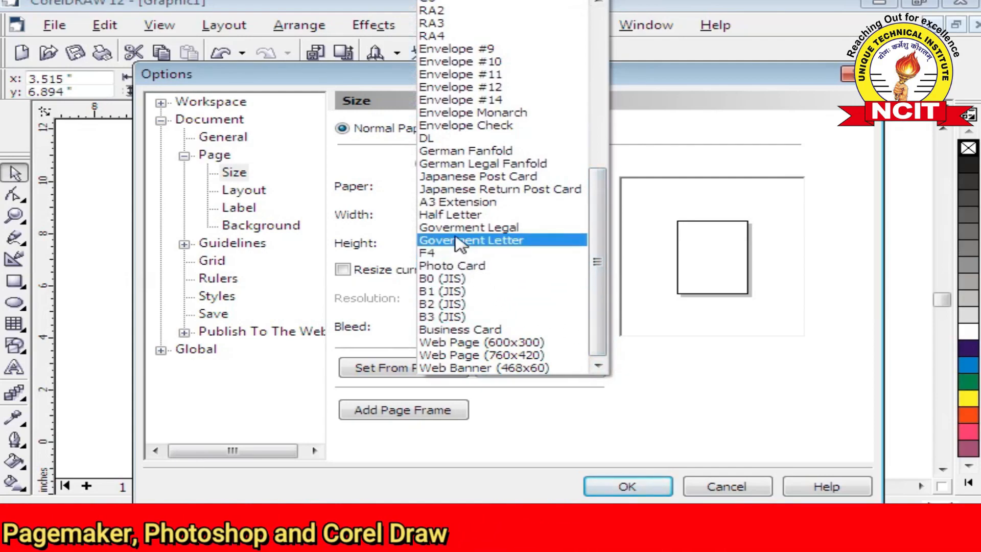
pyautogui.click(660, 127)
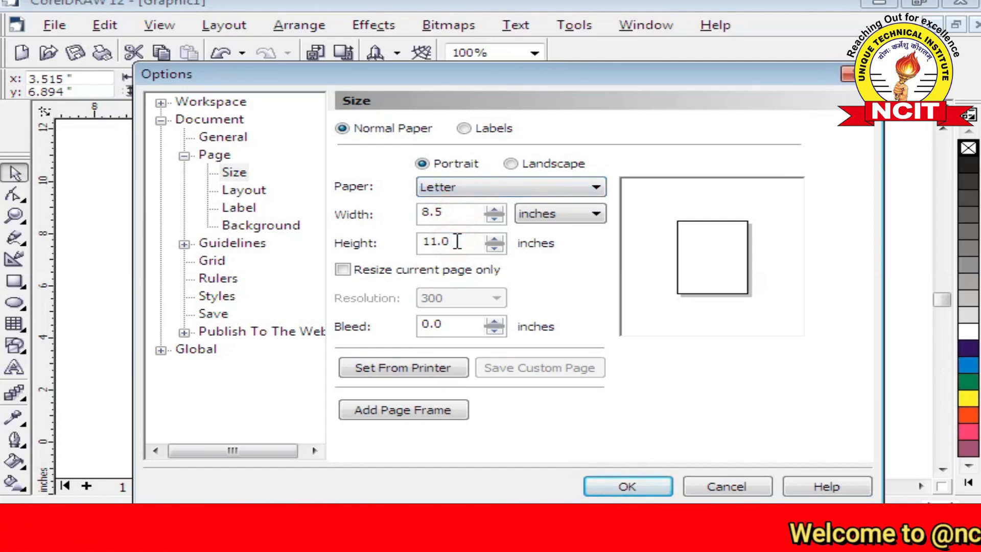
pyautogui.click(556, 219)
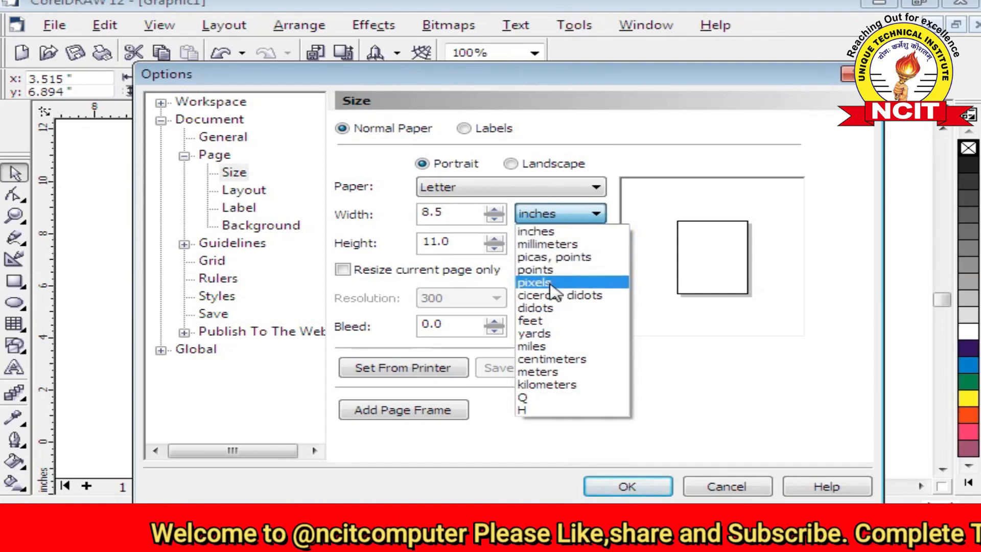
pyautogui.click(721, 384)
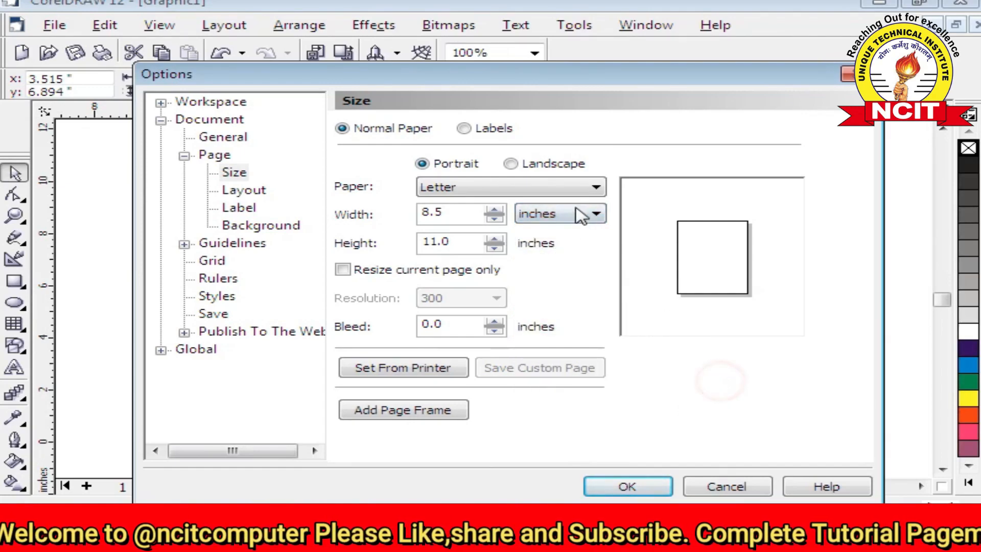
# Preview the Book, Booklet, Tent Card, Side-Fold Card and Top-Fold Card page layouts, and restore Full Page.
pyautogui.click(243, 194)
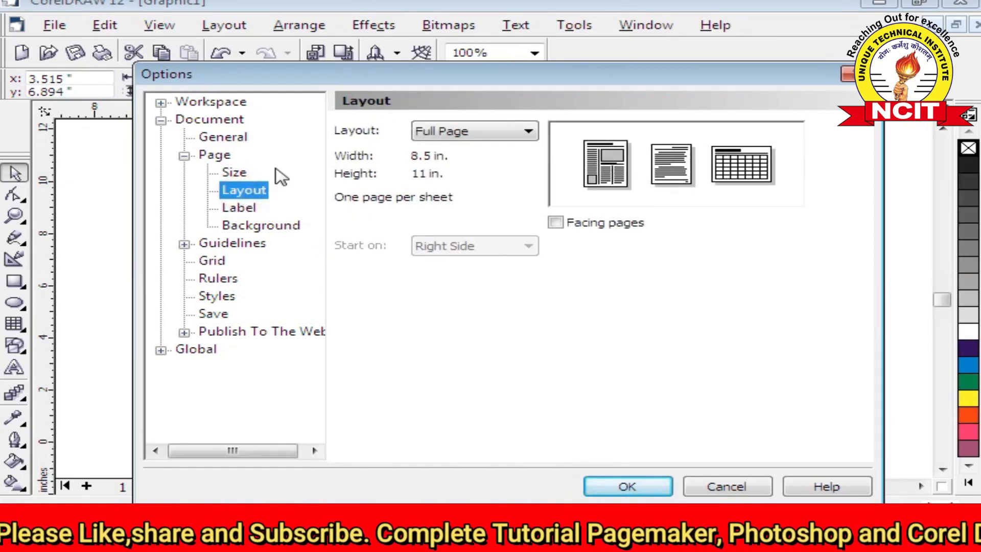
pyautogui.click(519, 132)
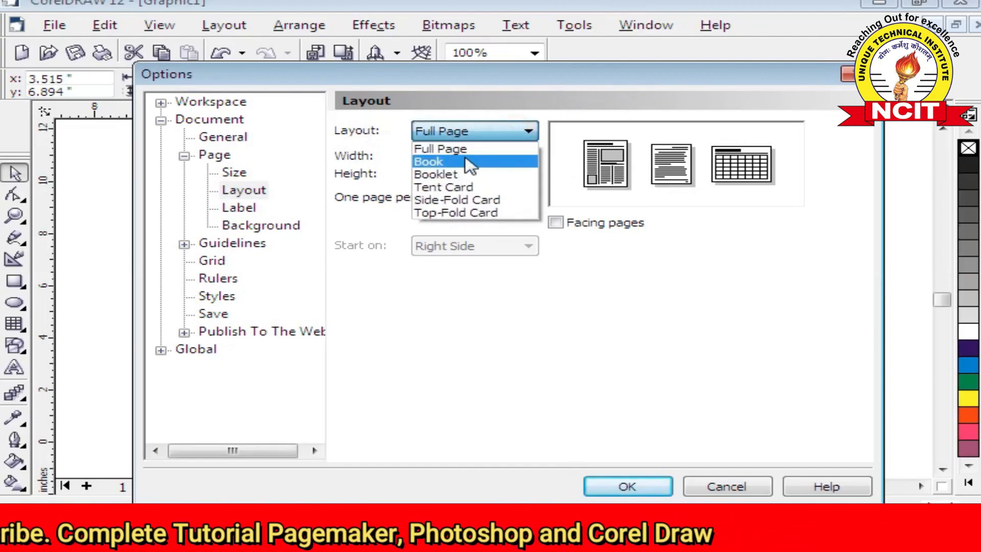
pyautogui.click(466, 162)
pyautogui.click(505, 134)
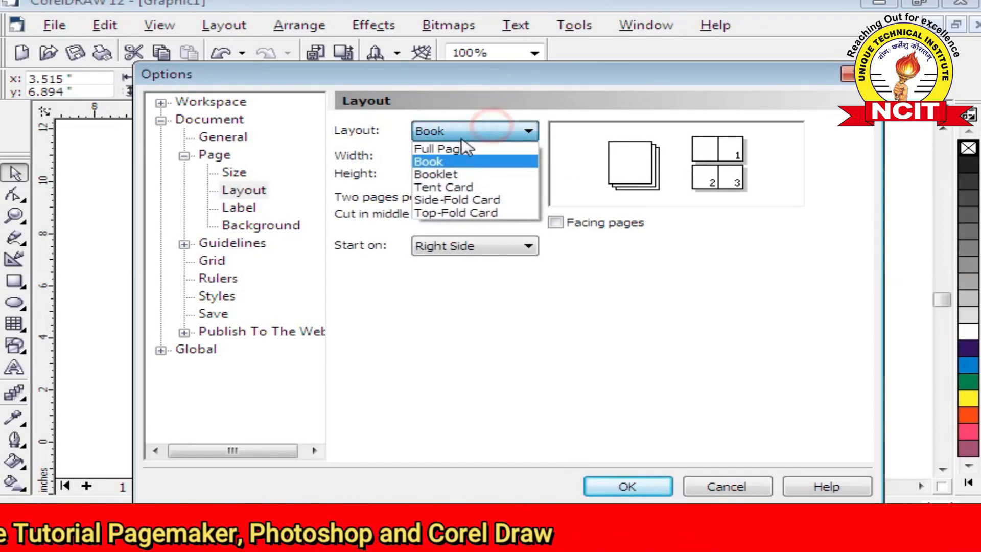
pyautogui.click(461, 174)
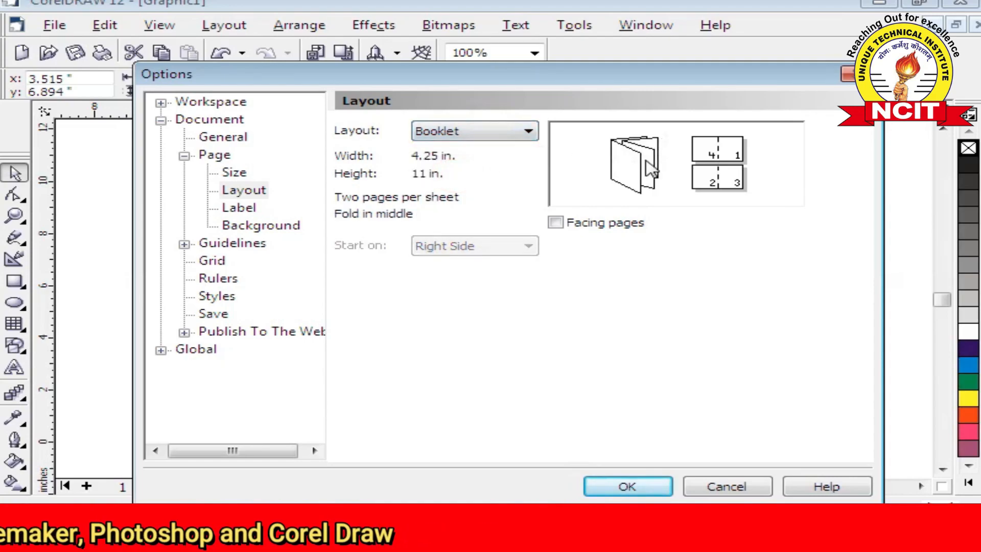
pyautogui.click(493, 134)
pyautogui.click(462, 188)
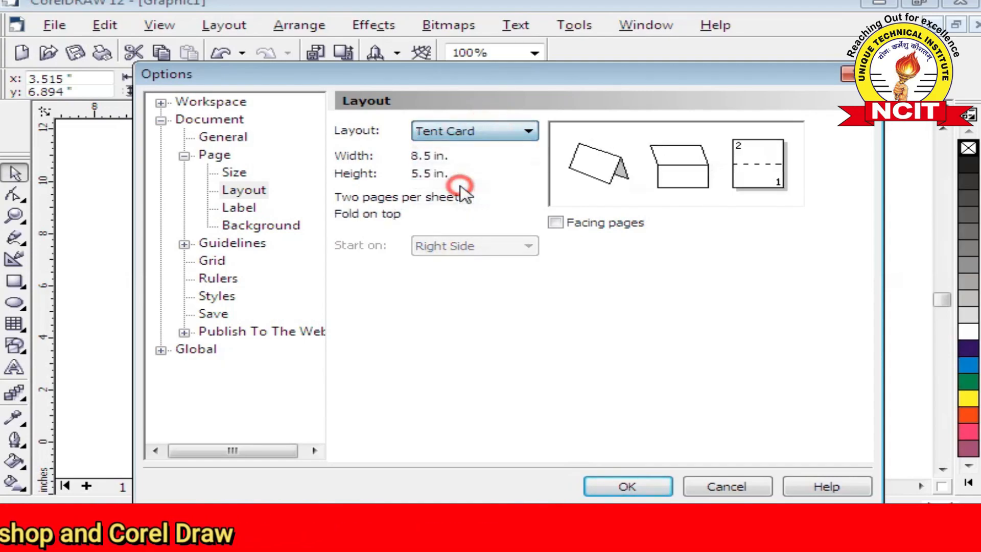
pyautogui.click(471, 135)
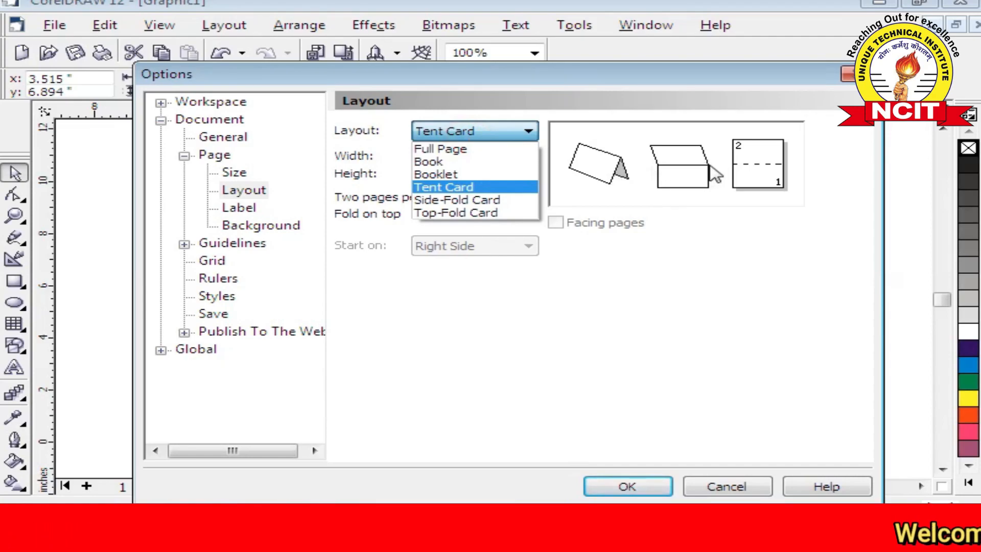
pyautogui.click(457, 200)
pyautogui.click(470, 135)
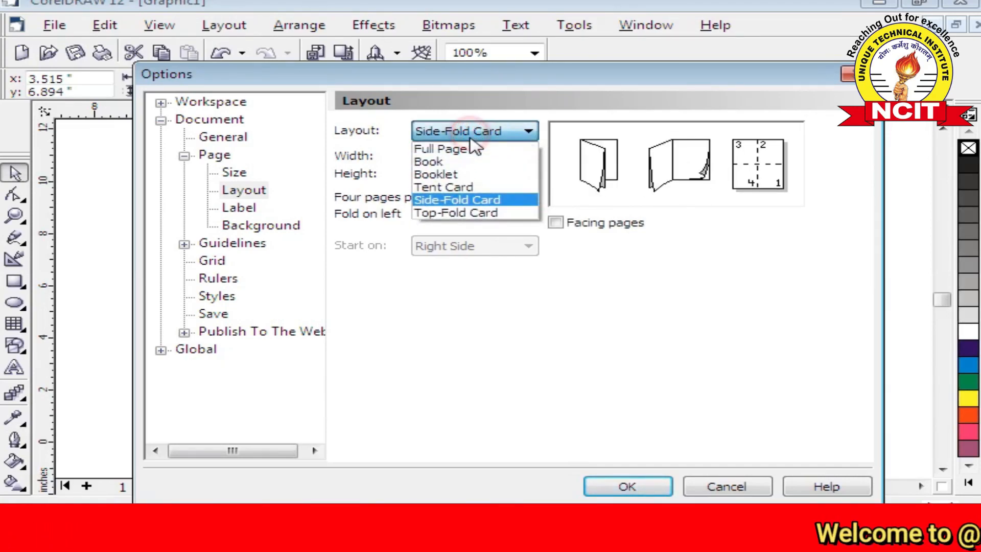
pyautogui.click(473, 214)
pyautogui.click(464, 135)
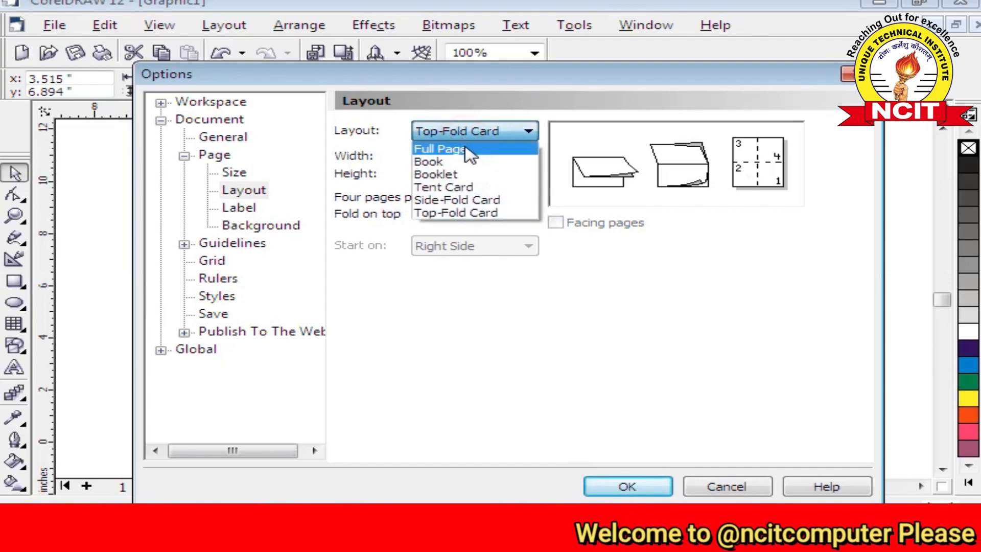
pyautogui.click(469, 151)
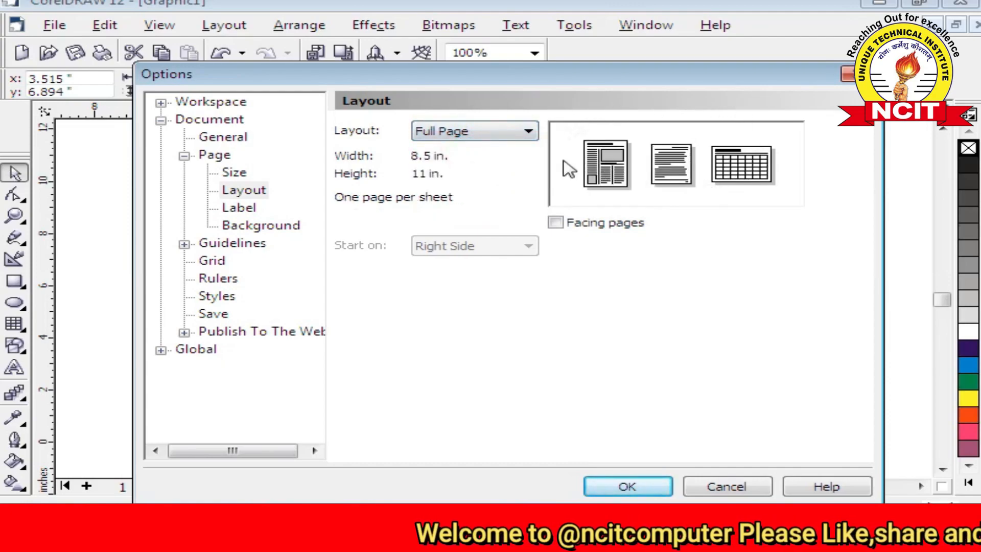
# Compare the Labels and Normal Paper options in the page's Label settings, keeping Normal Paper.
pyautogui.click(240, 208)
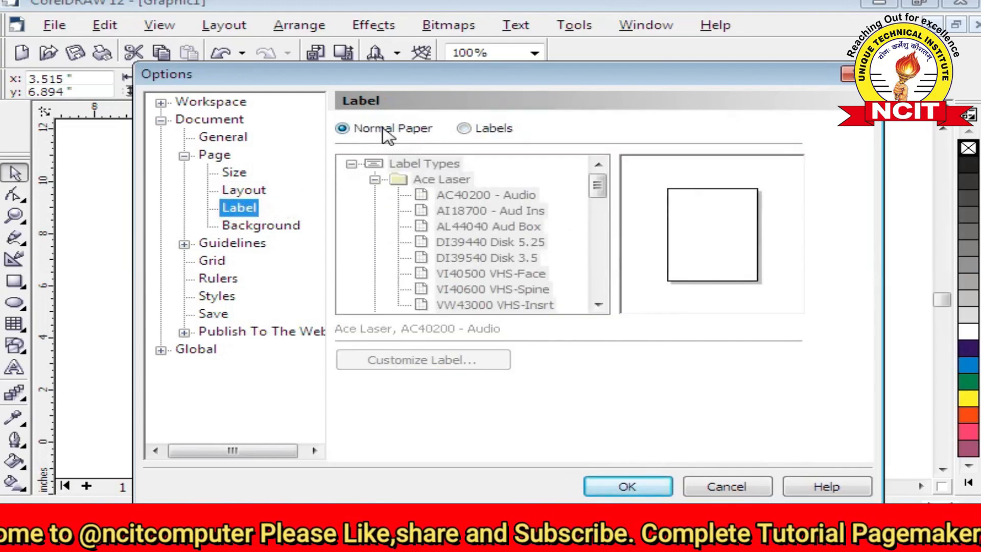
pyautogui.click(482, 129)
pyautogui.click(412, 130)
pyautogui.click(464, 127)
pyautogui.click(412, 128)
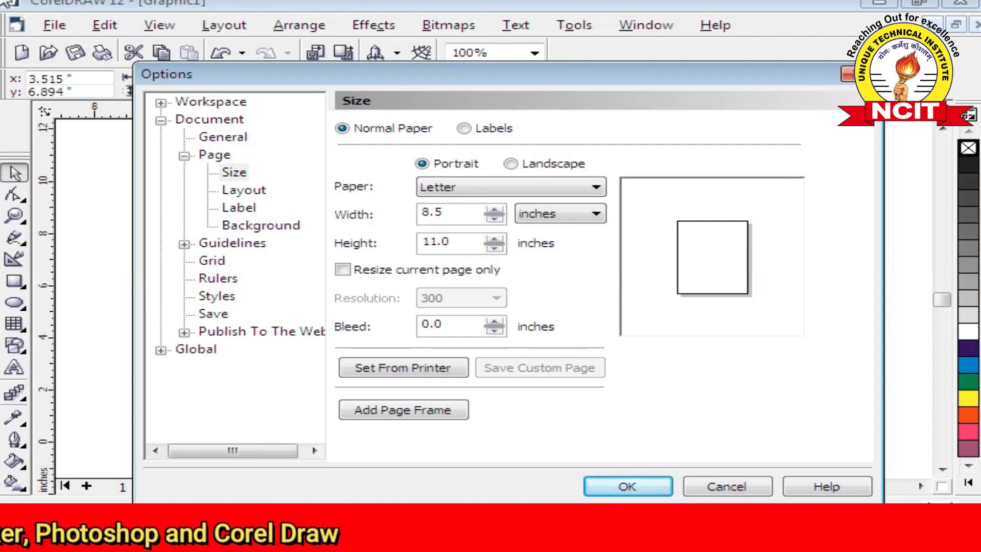
# Give the page a solid orange-red background and apply the document options.
pyautogui.click(246, 232)
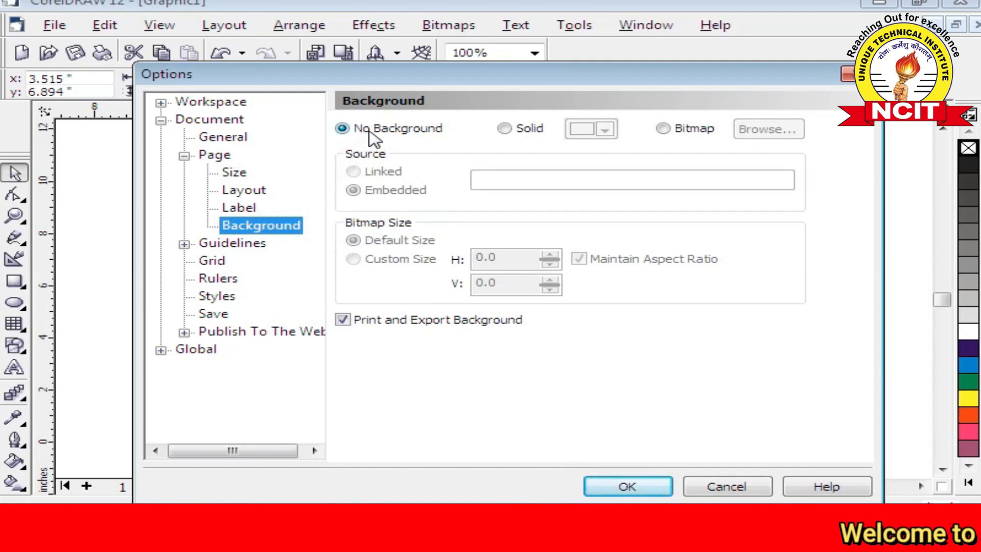
pyautogui.click(502, 129)
pyautogui.click(603, 131)
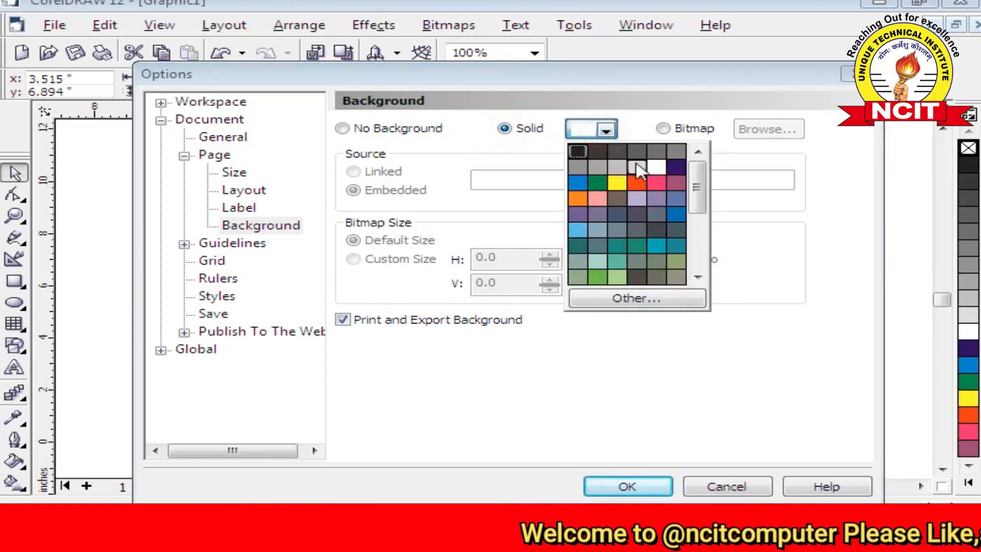
pyautogui.click(640, 182)
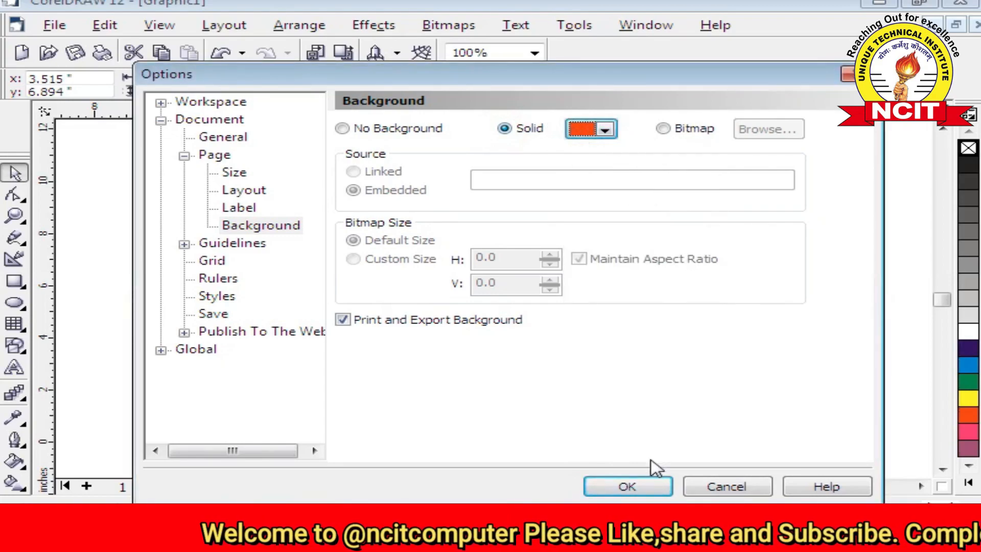
pyautogui.click(646, 489)
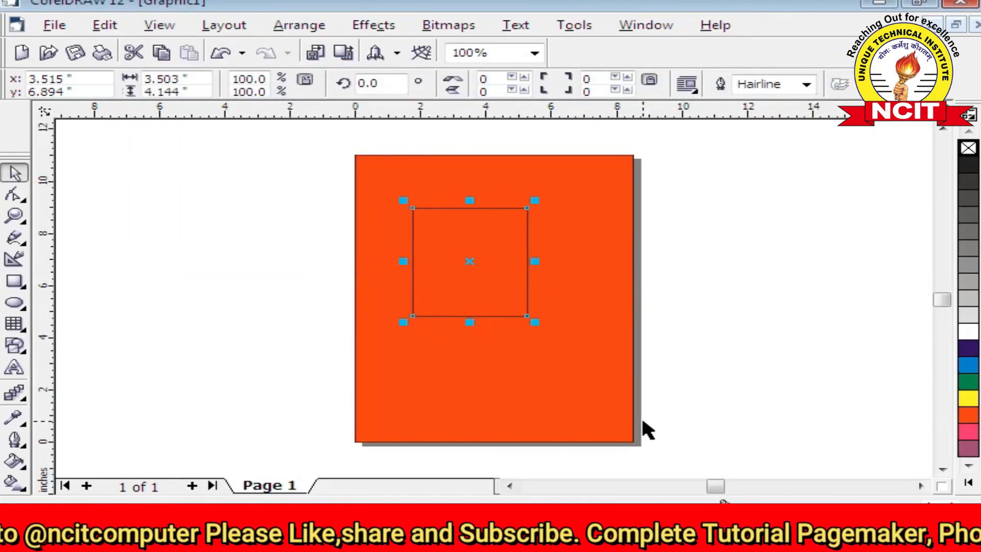
# Reopen the page background options, browse the solid color swatches and bring up the full color selection dialog.
pyautogui.click(567, 26)
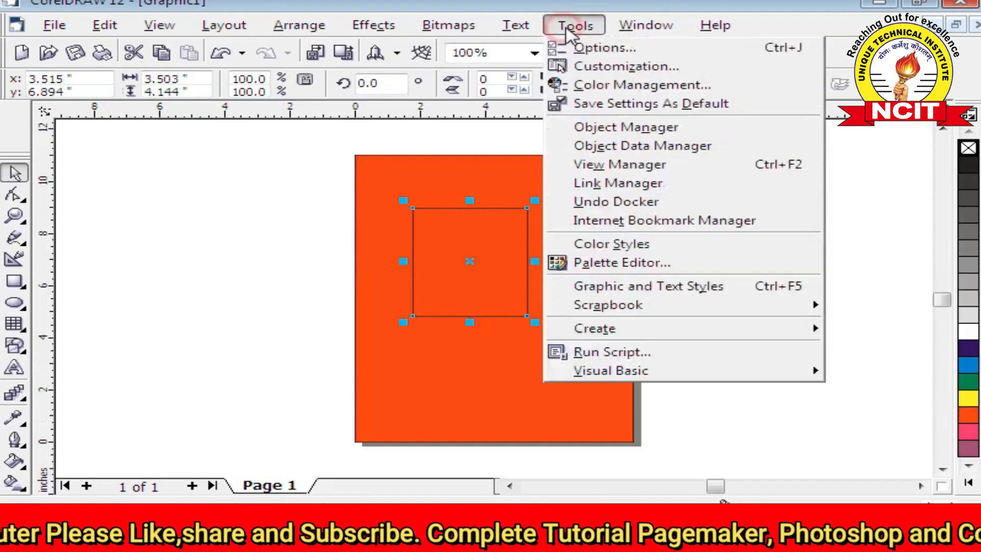
pyautogui.click(590, 48)
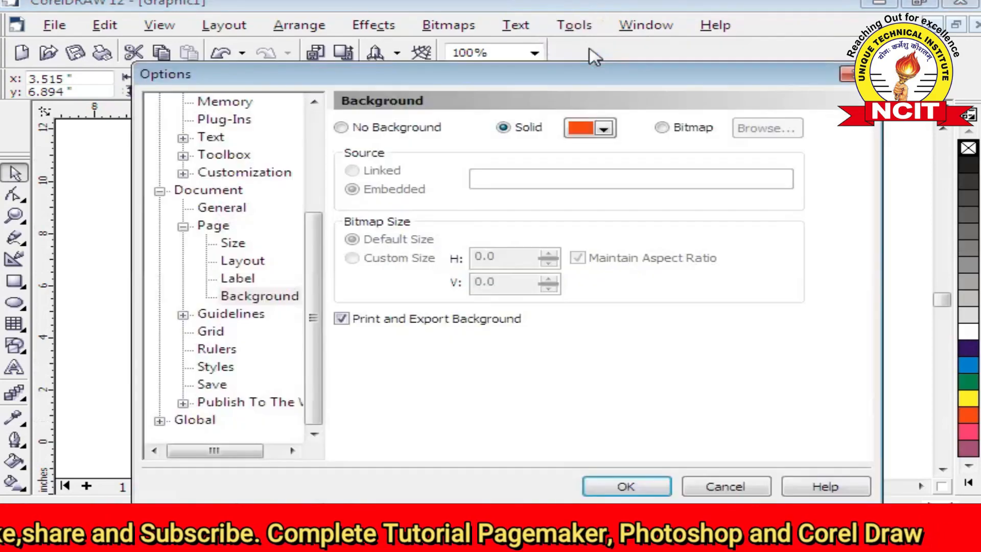
pyautogui.click(604, 129)
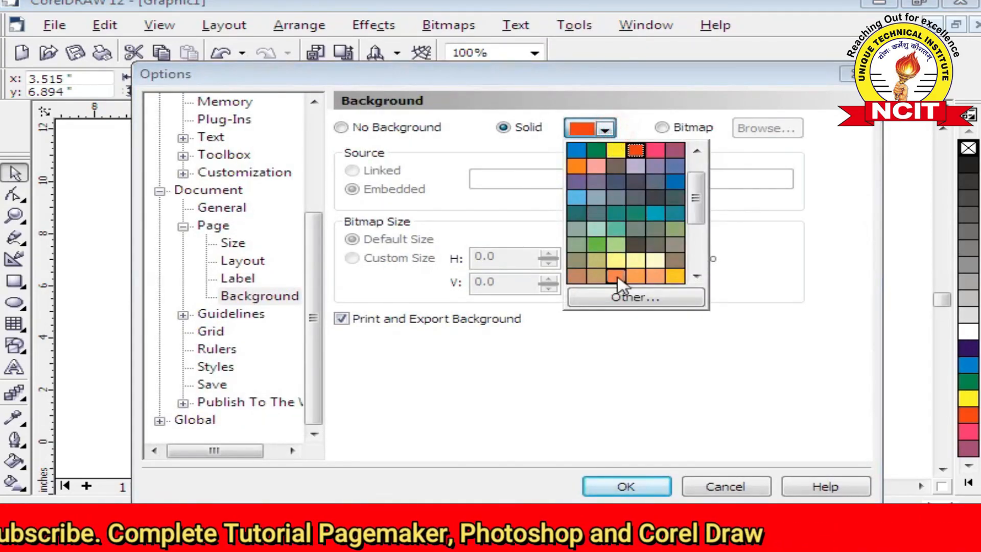
pyautogui.click(695, 210)
pyautogui.moveTo(697, 214); pyautogui.dragTo(699, 258)
pyautogui.click(633, 299)
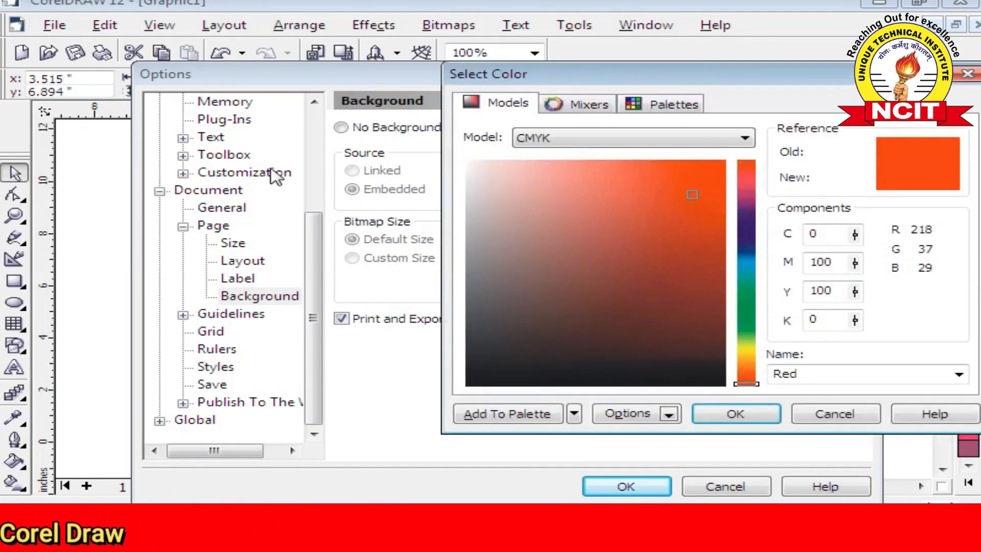
pyautogui.moveTo(557, 75); pyautogui.dragTo(435, 68)
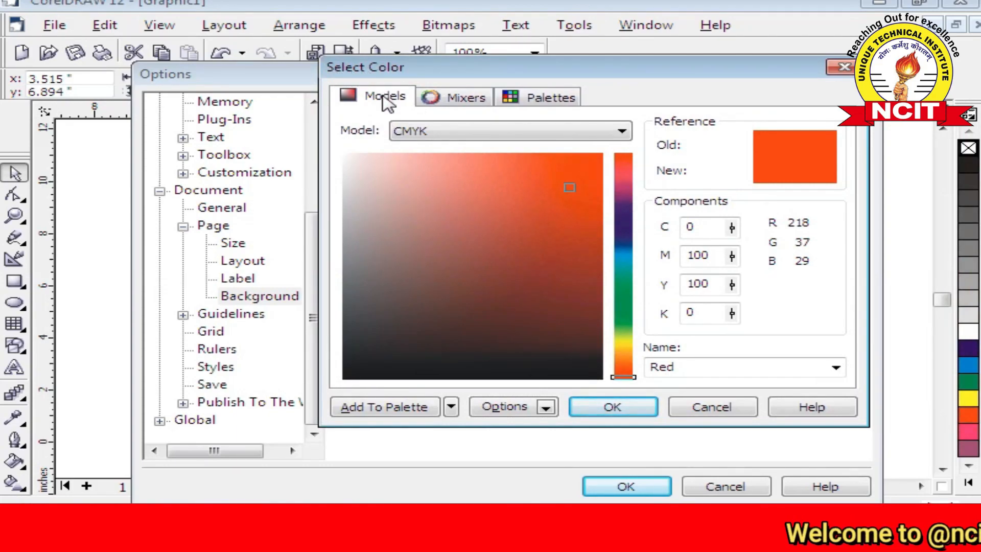
# Examine the Mixers, Palettes and Models color views, including the list of color models, for the background color.
pyautogui.click(452, 97)
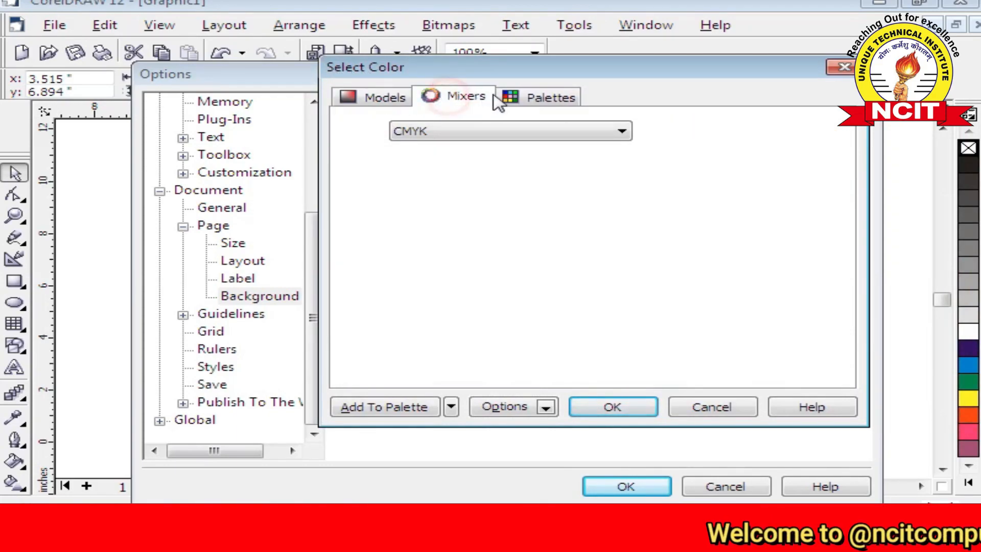
pyautogui.click(542, 98)
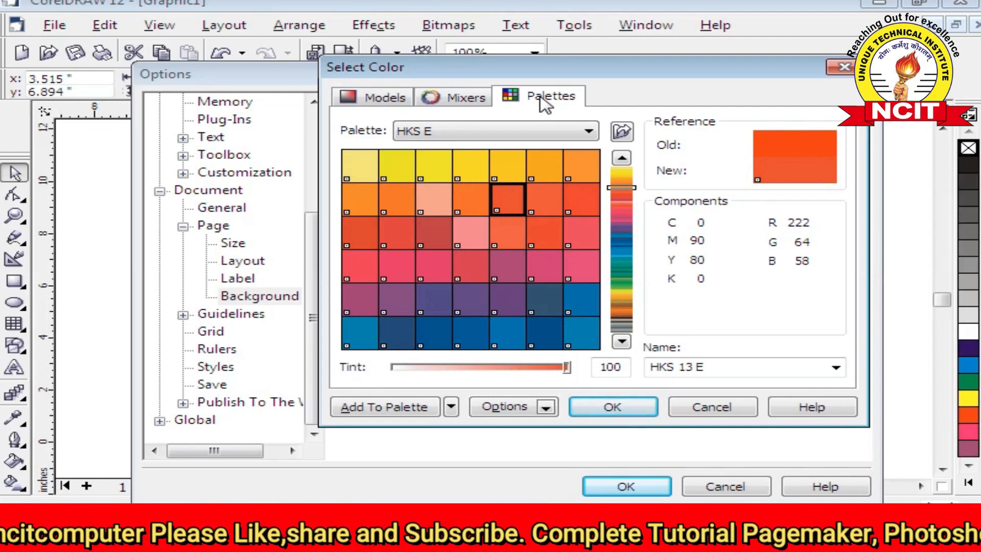
pyautogui.click(479, 98)
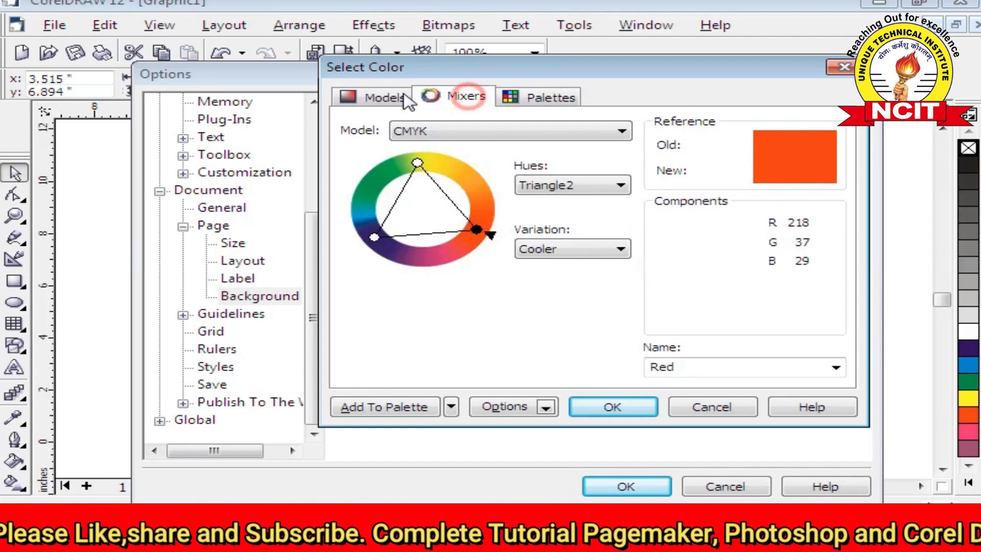
pyautogui.click(388, 98)
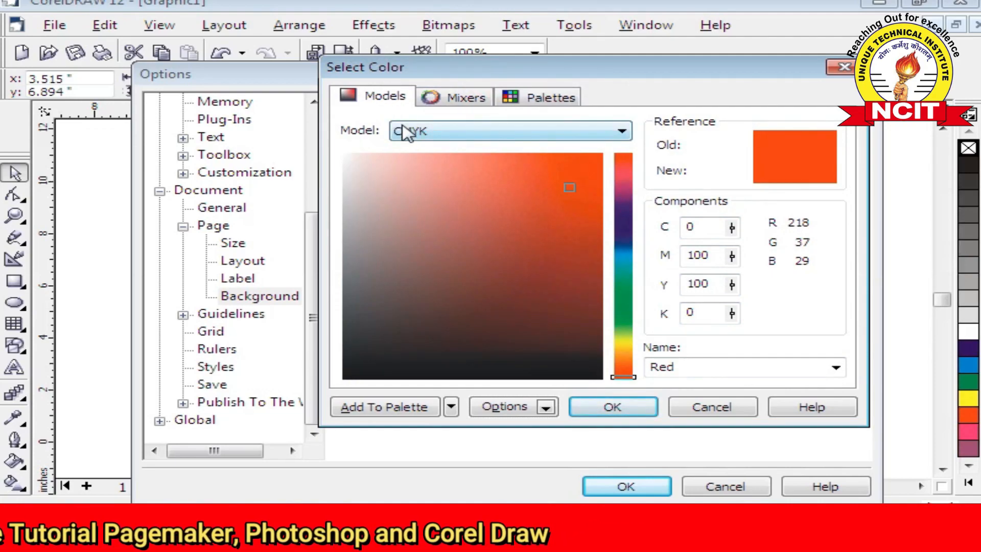
pyautogui.click(427, 132)
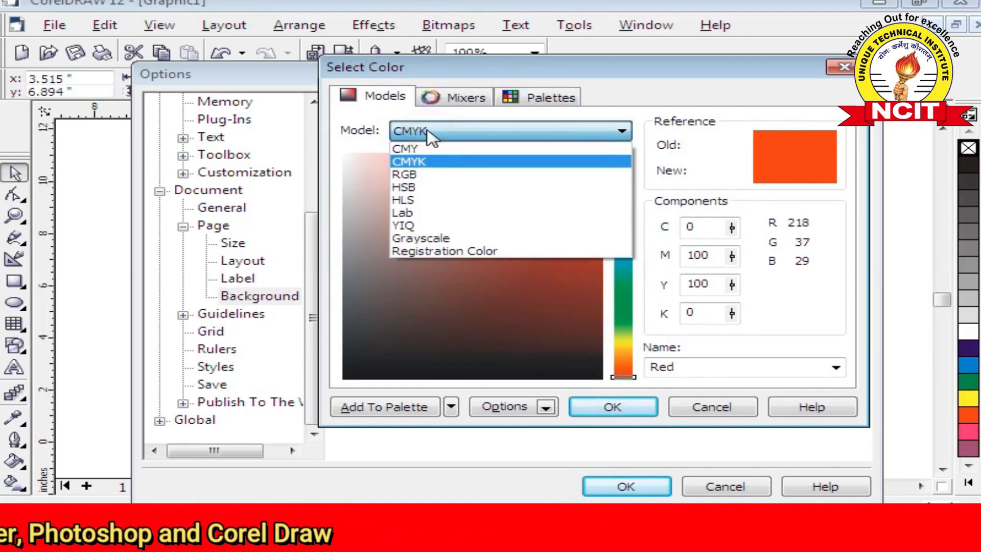
pyautogui.click(429, 132)
pyautogui.click(429, 131)
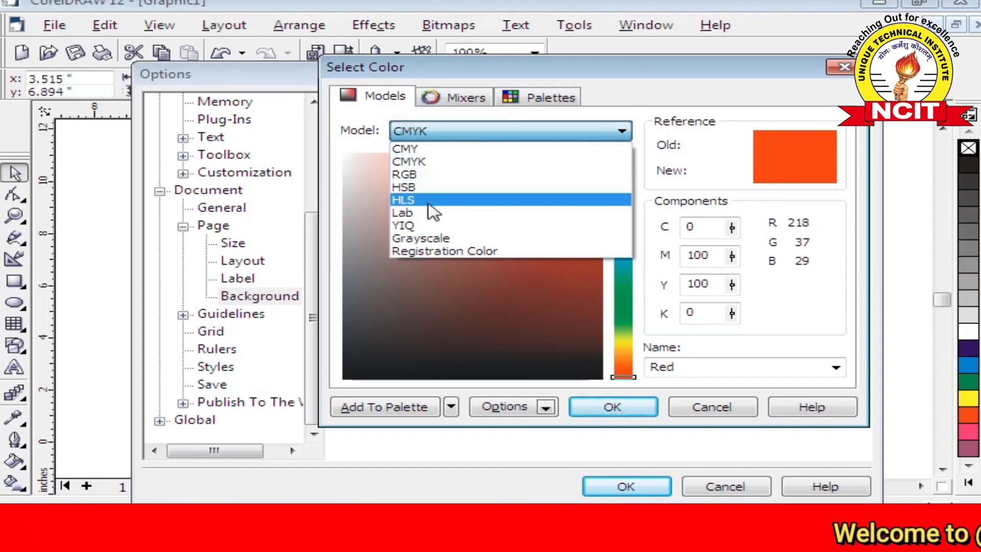
pyautogui.click(480, 71)
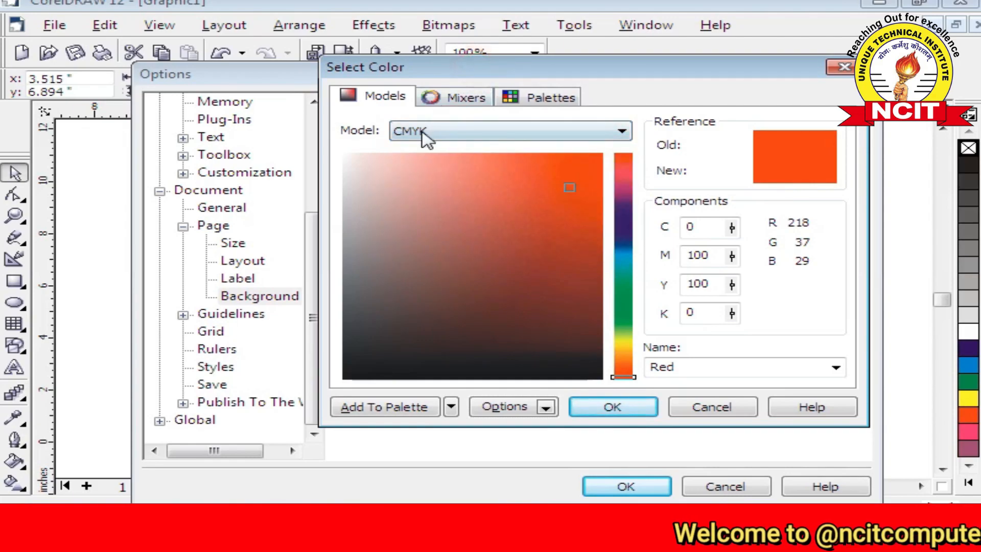
pyautogui.click(460, 97)
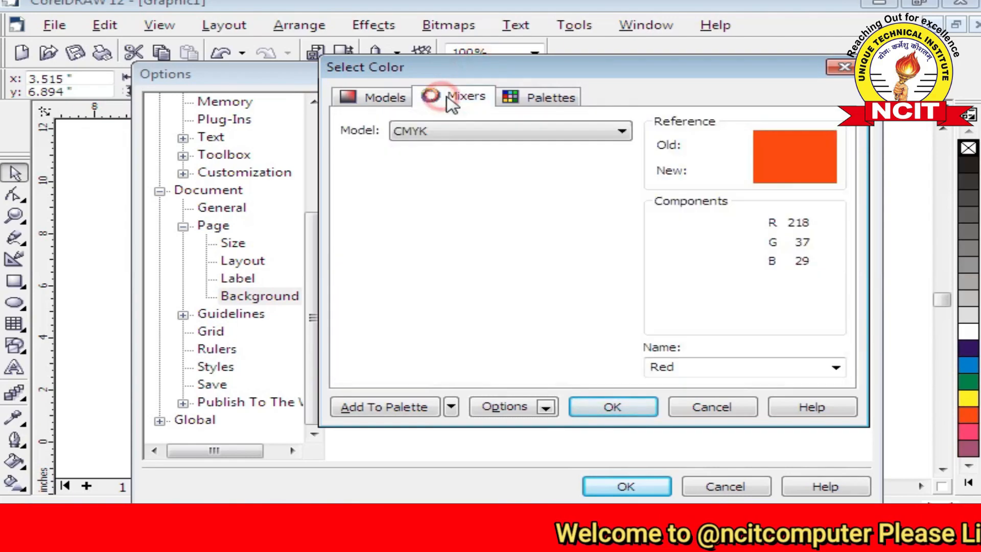
pyautogui.click(517, 102)
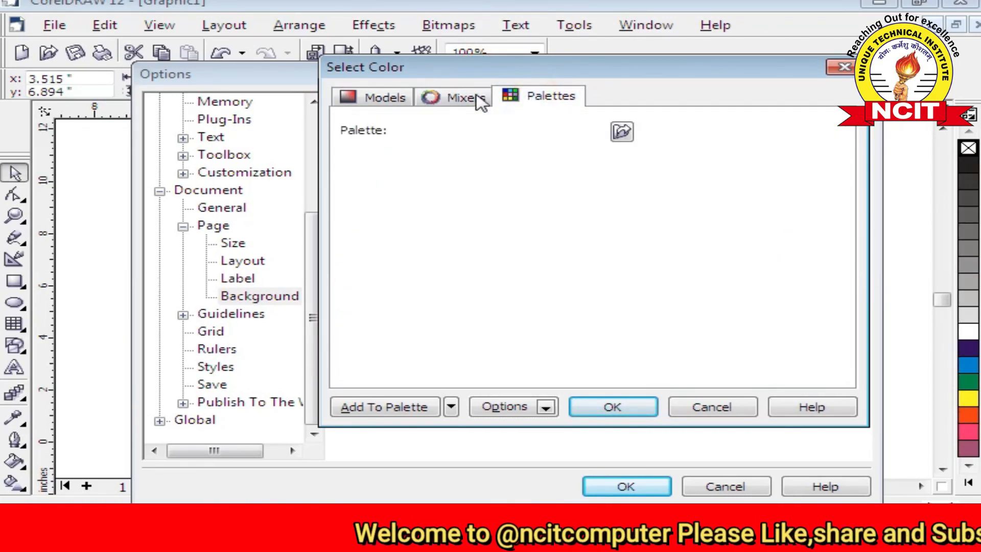
# Dismiss the color selection, then switch the page background type to Bitmap and bring up the image file browser.
pyautogui.click(698, 409)
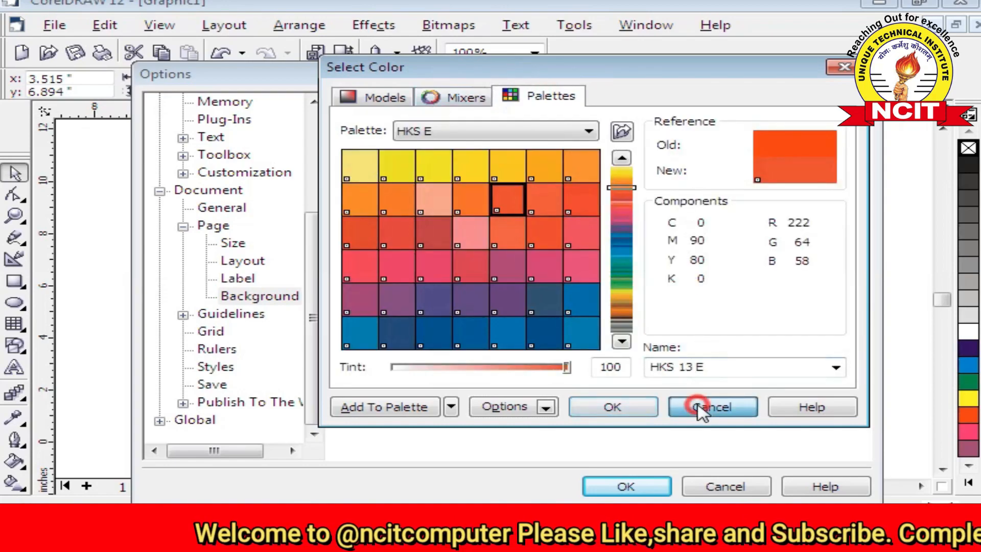
pyautogui.click(662, 128)
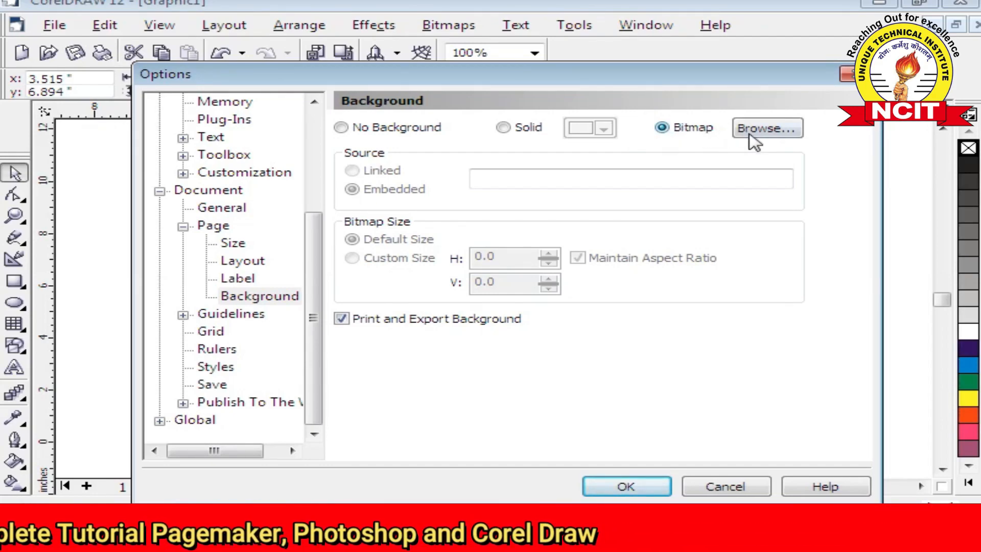
pyautogui.click(765, 134)
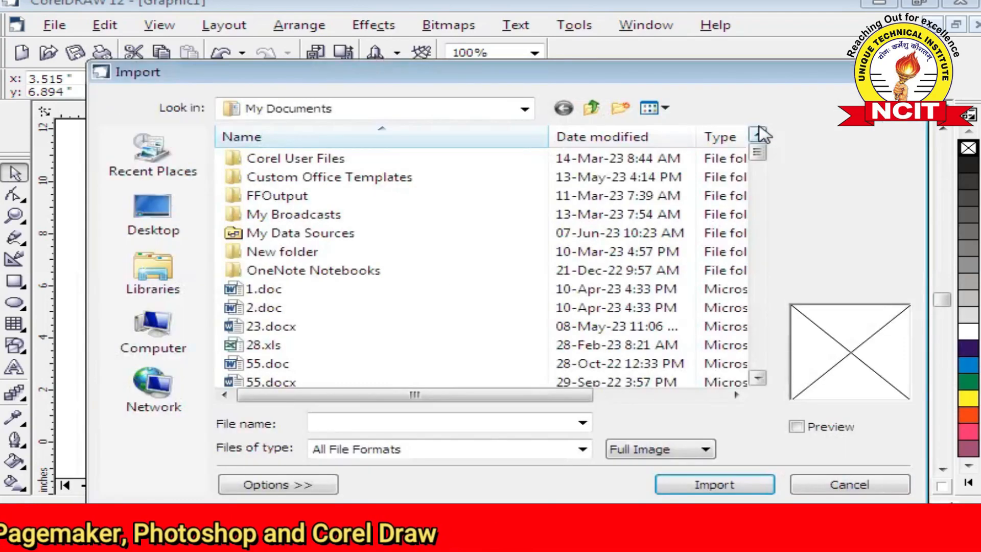
# Browse to the Wallpapers folder on Local Disk (F:) for a background image.
pyautogui.click(153, 212)
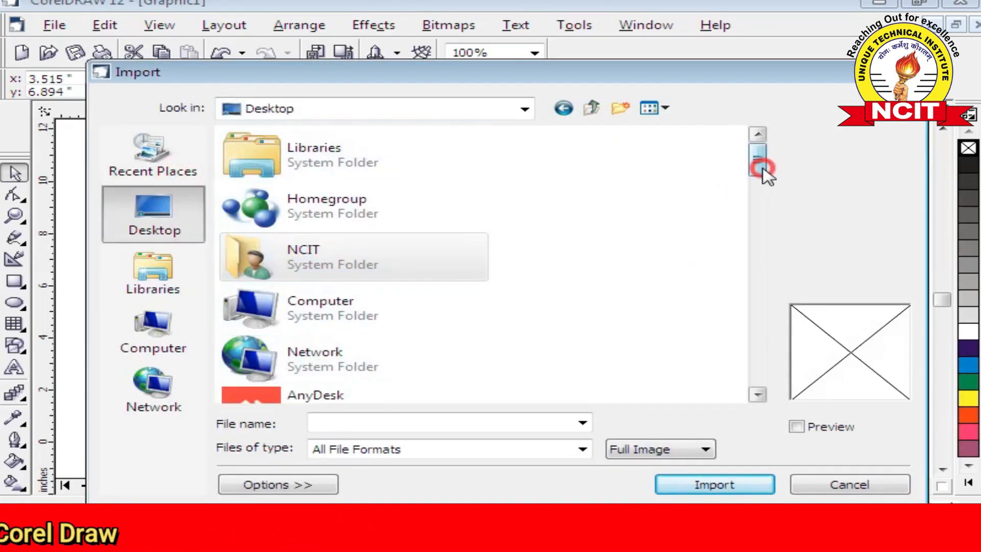
pyautogui.scroll(-1, 760, 164)
pyautogui.click(524, 109)
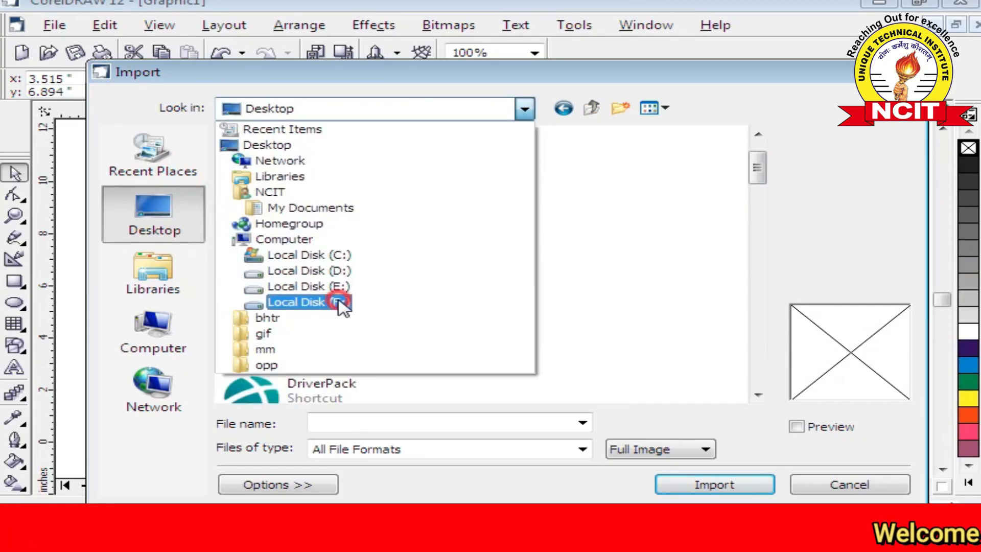
pyautogui.click(340, 303)
pyautogui.moveTo(767, 250)
pyautogui.mouseDown()
pyautogui.moveTo(764, 259)
pyautogui.moveTo(764, 220)
pyautogui.moveTo(764, 265)
pyautogui.mouseUp()
pyautogui.doubleClick(322, 327)
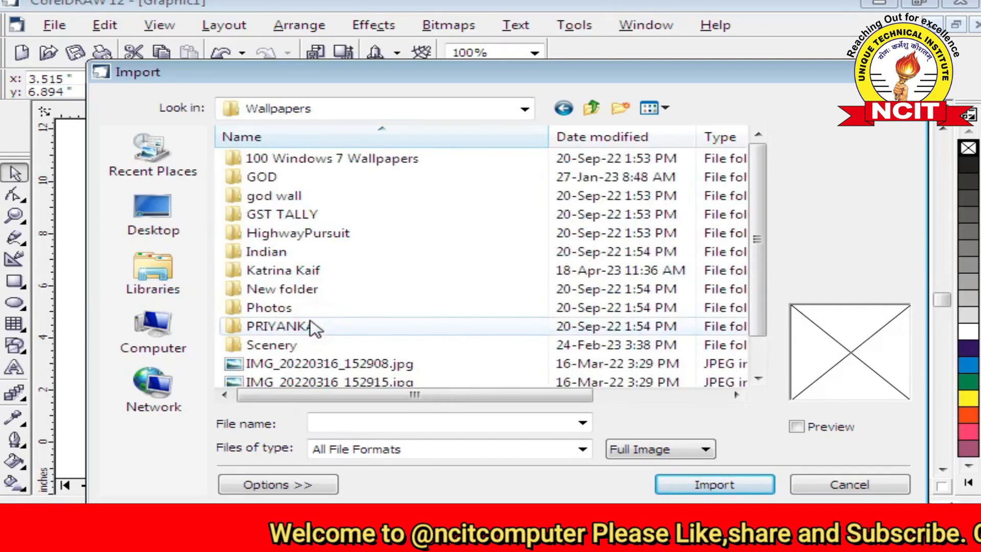
# Import kat20s.jpg from the Katrina Kaif folder as the embedded page background at default size and apply it.
pyautogui.doubleClick(285, 272)
pyautogui.click(562, 189)
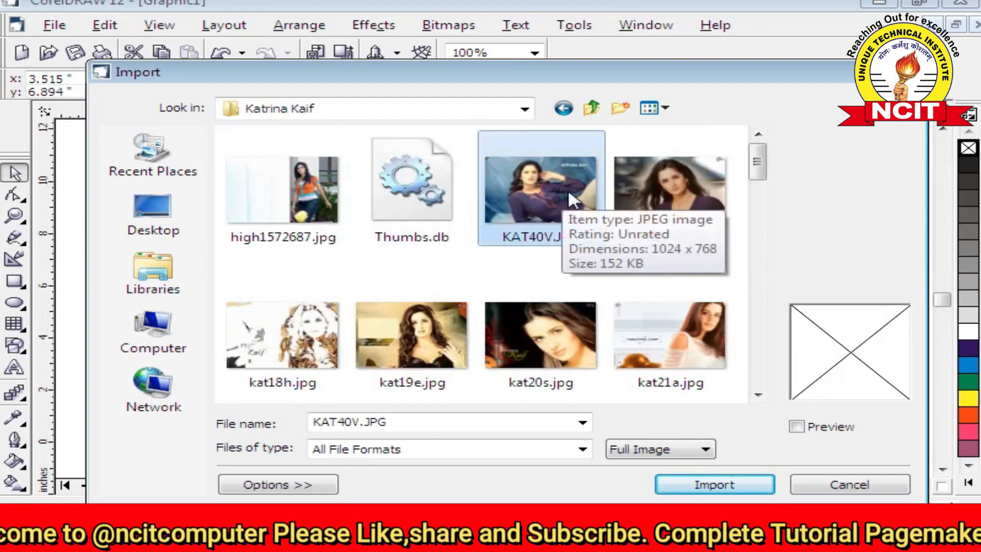
pyautogui.click(546, 333)
pyautogui.click(690, 481)
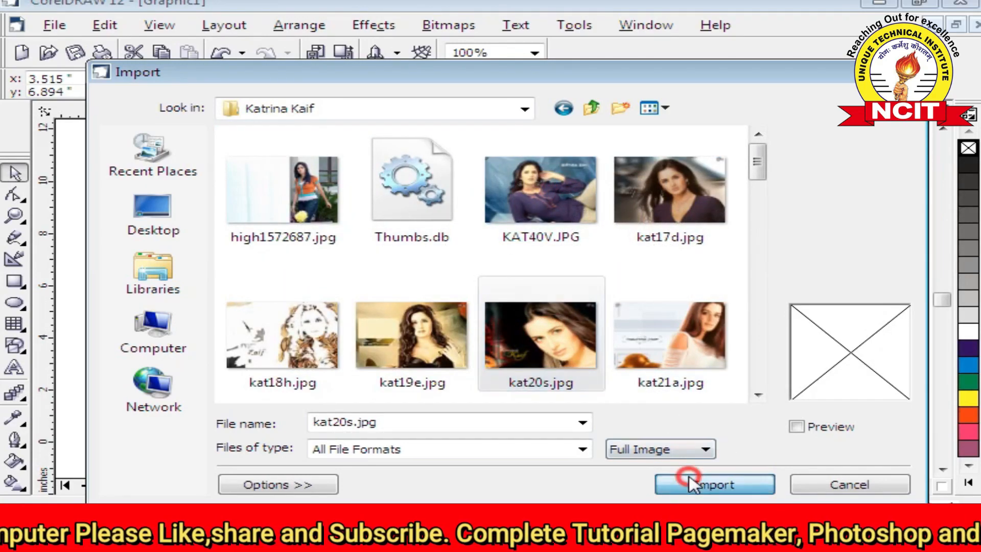
pyautogui.click(796, 427)
pyautogui.click(734, 486)
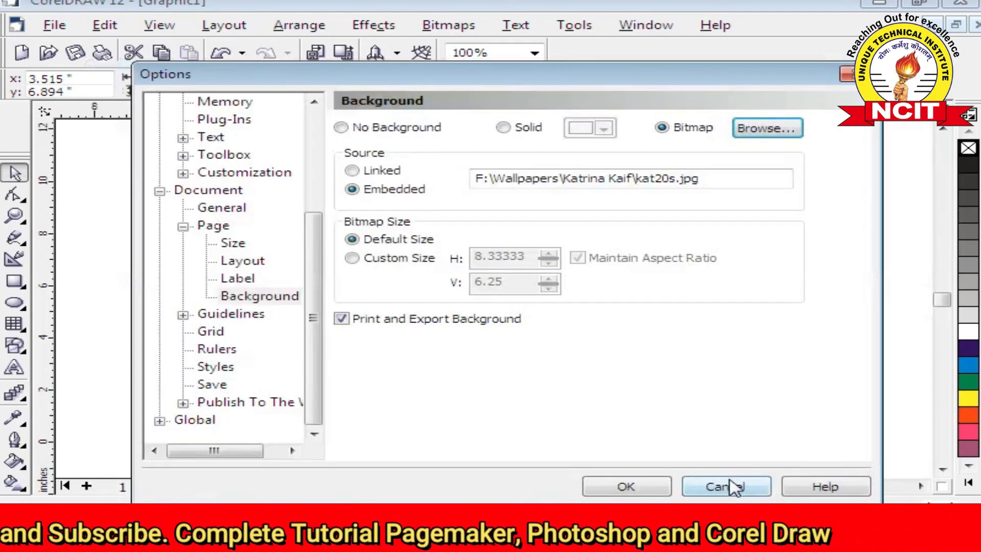
pyautogui.click(618, 485)
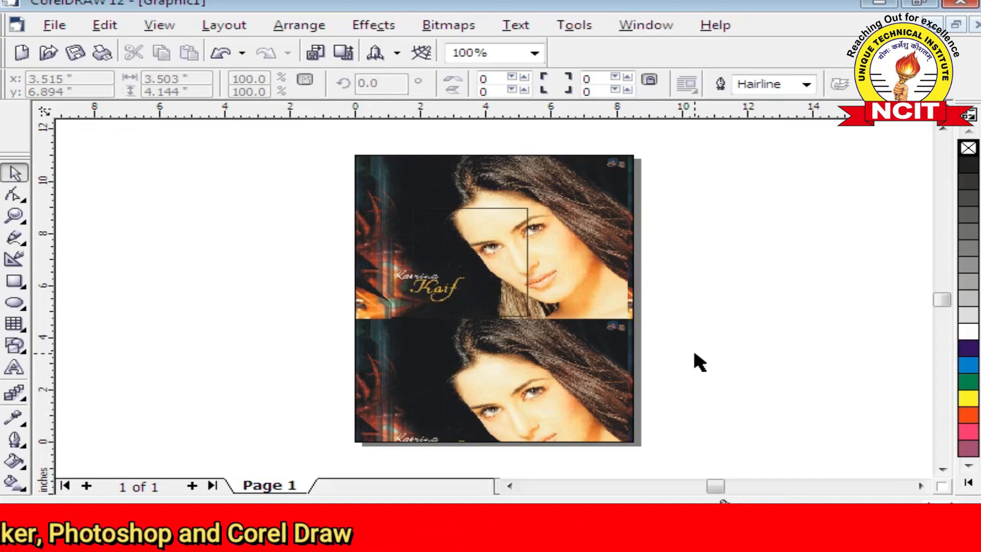
# In the page background options, switch the bitmap to a custom size of 8.43333 horizontal by 6.325 vertical, keeping the aspect ratio.
pyautogui.click(573, 25)
pyautogui.click(593, 49)
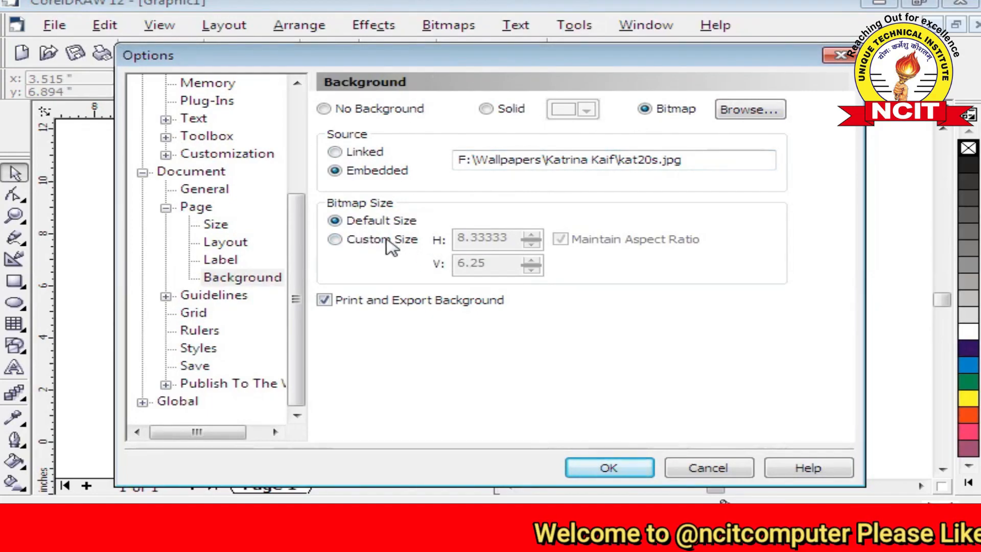
pyautogui.click(335, 239)
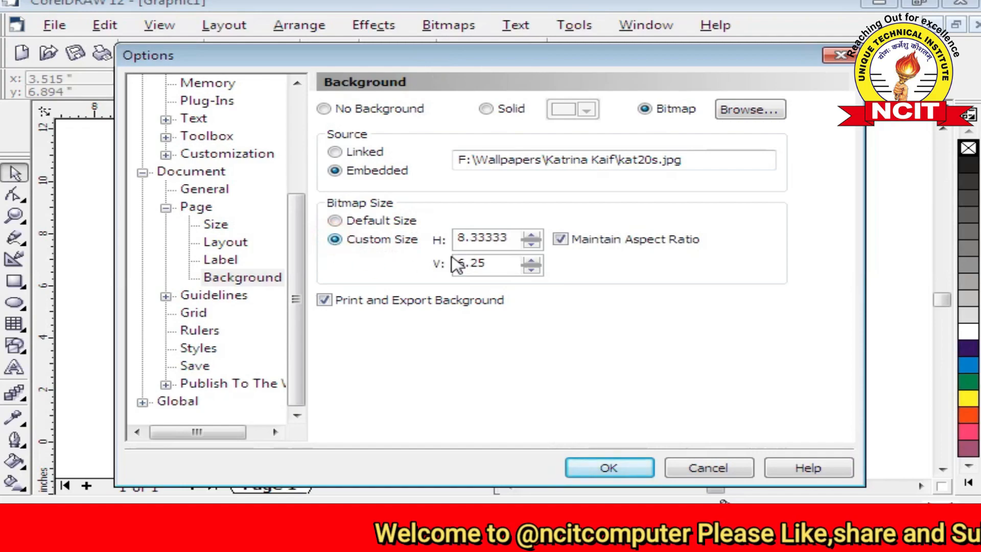
pyautogui.moveTo(485, 60); pyautogui.dragTo(510, 48)
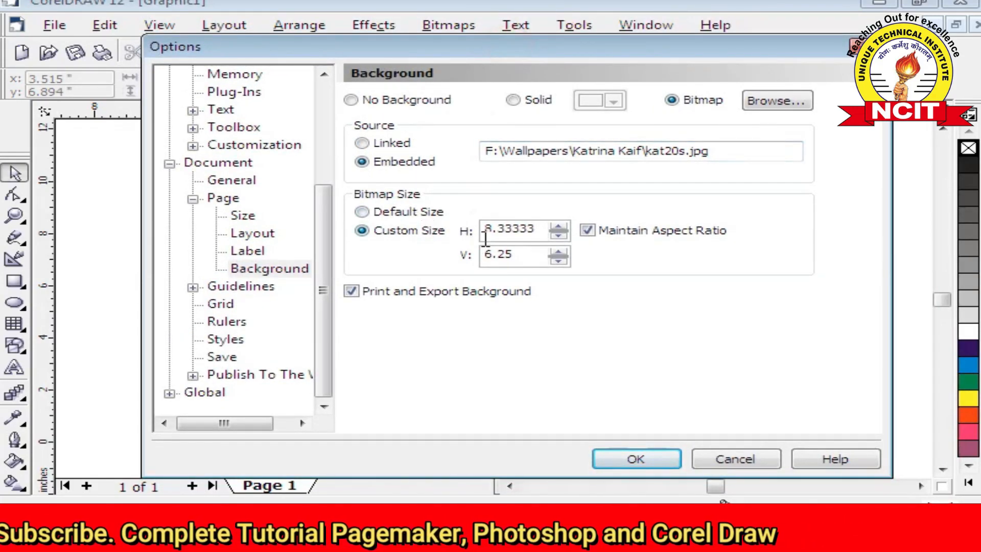
pyautogui.click(562, 226)
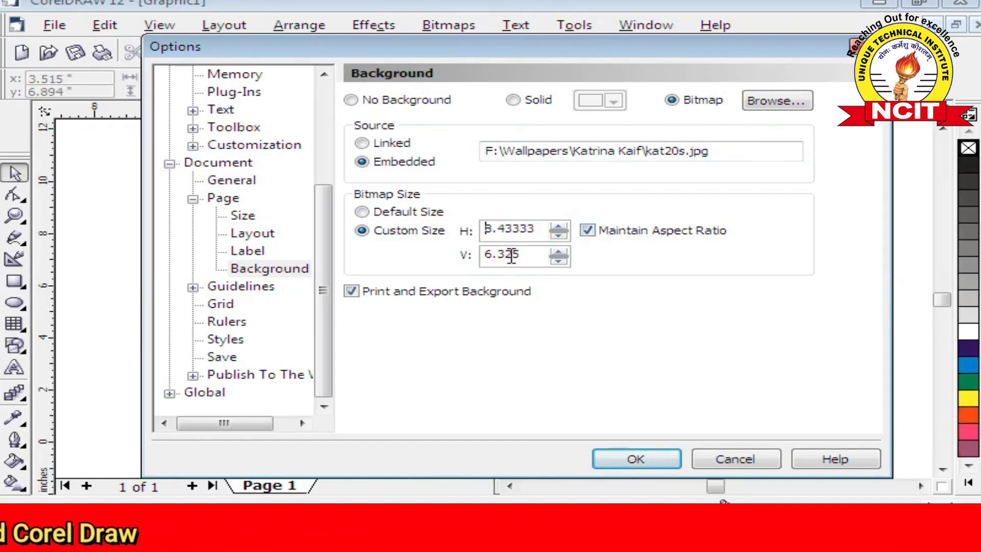
# Turn off Maintain Aspect Ratio, increase only the background bitmap's horizontal size and apply the options.
pyautogui.click(589, 229)
pyautogui.doubleClick(560, 226)
pyautogui.moveTo(561, 226); pyautogui.dragTo(562, 228)
pyautogui.click(636, 453)
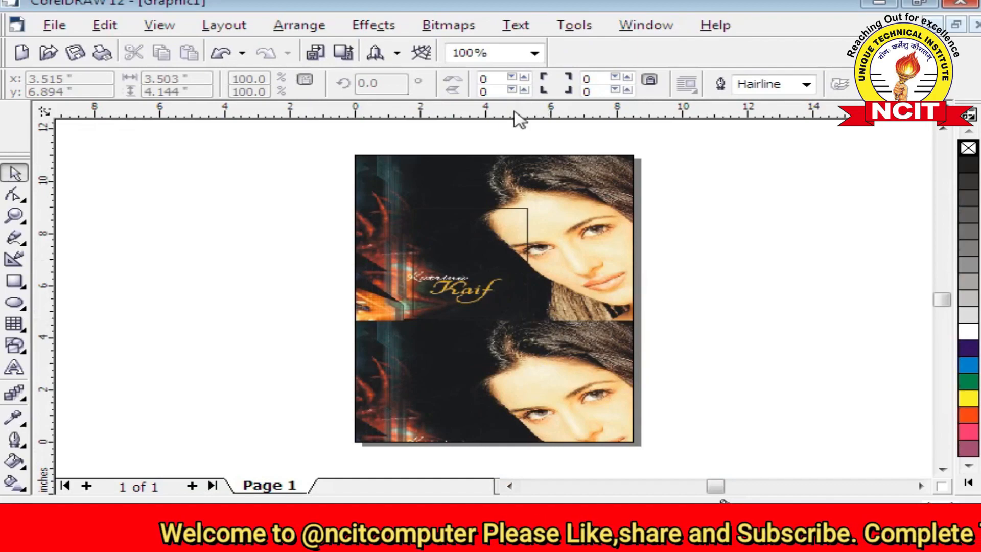
# Reopen the program options to continue with the document settings.
pyautogui.click(567, 25)
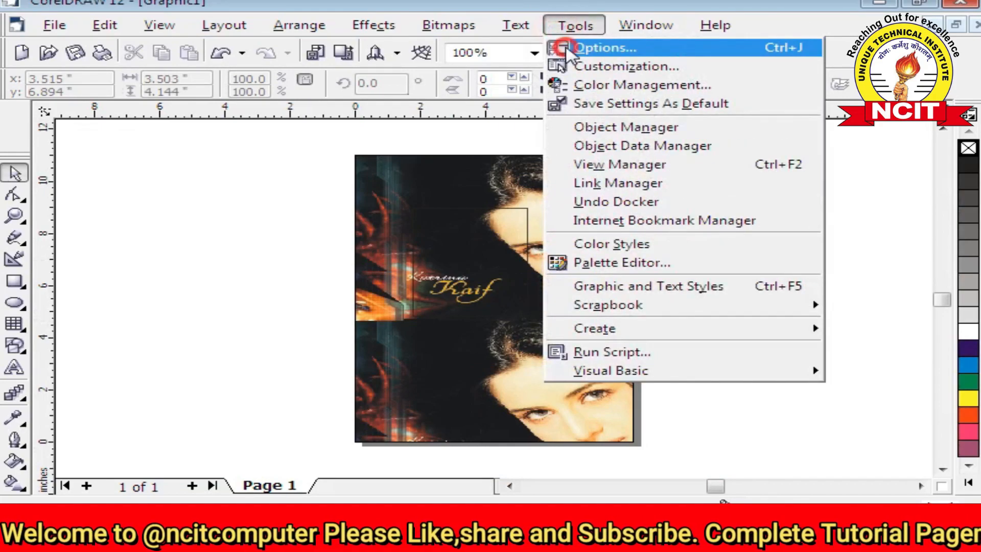